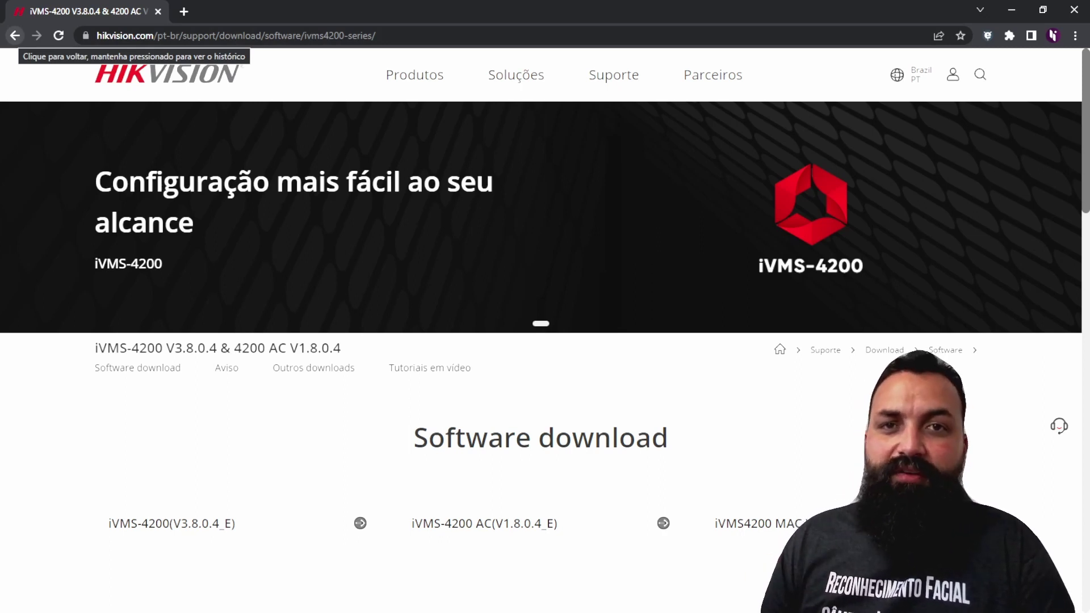
Step: Scroll the Hikvision download page past the Software download, Aviso and Outros downloads sections
scroll(360, 388, "down", 3)
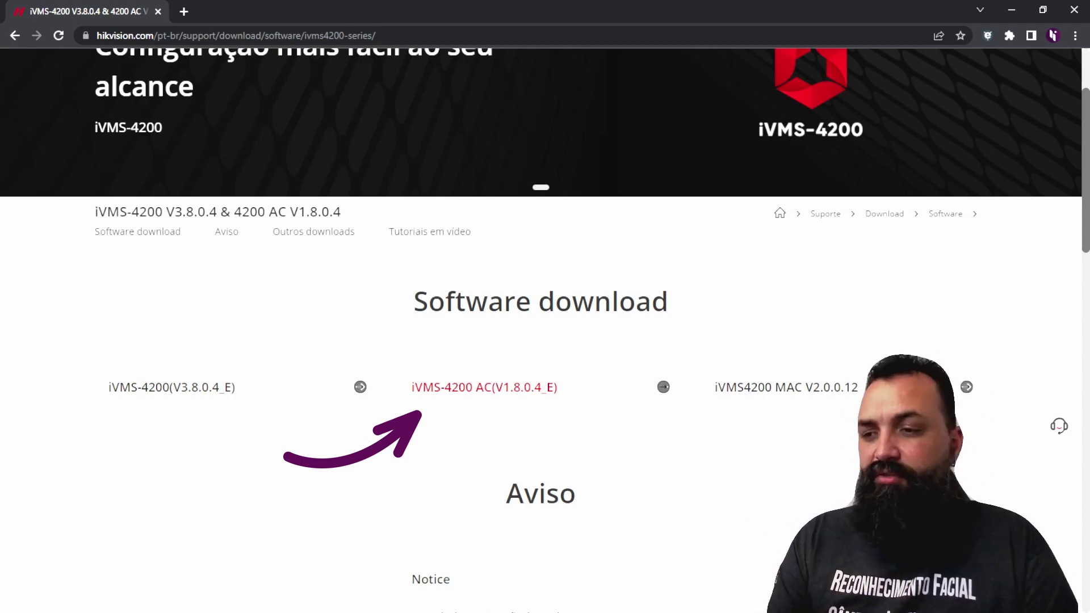
scroll(663, 387, "down", 4)
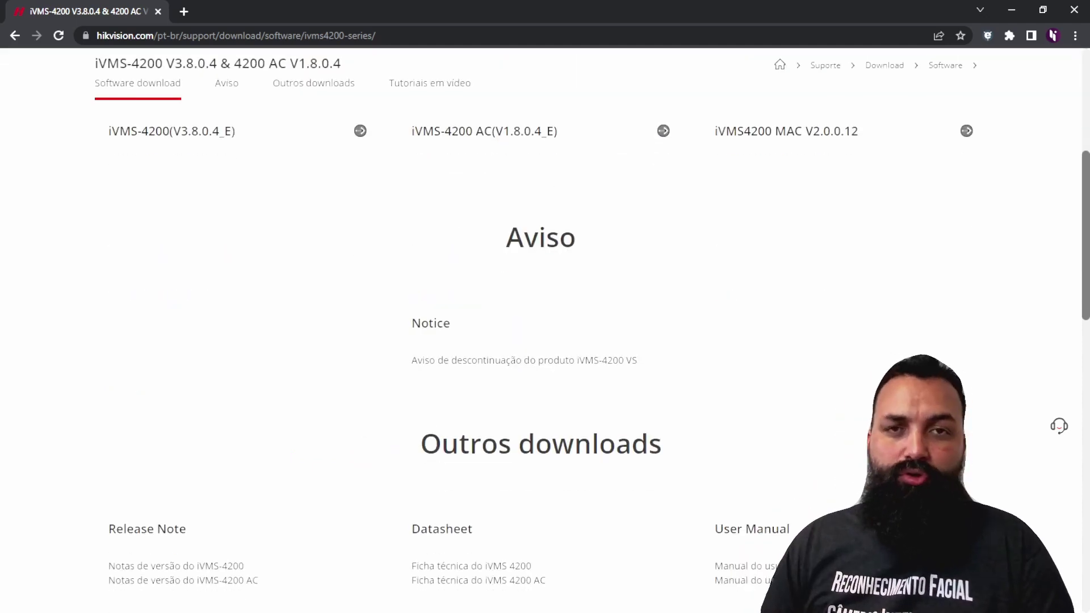
scroll(478, 444, "down", 2)
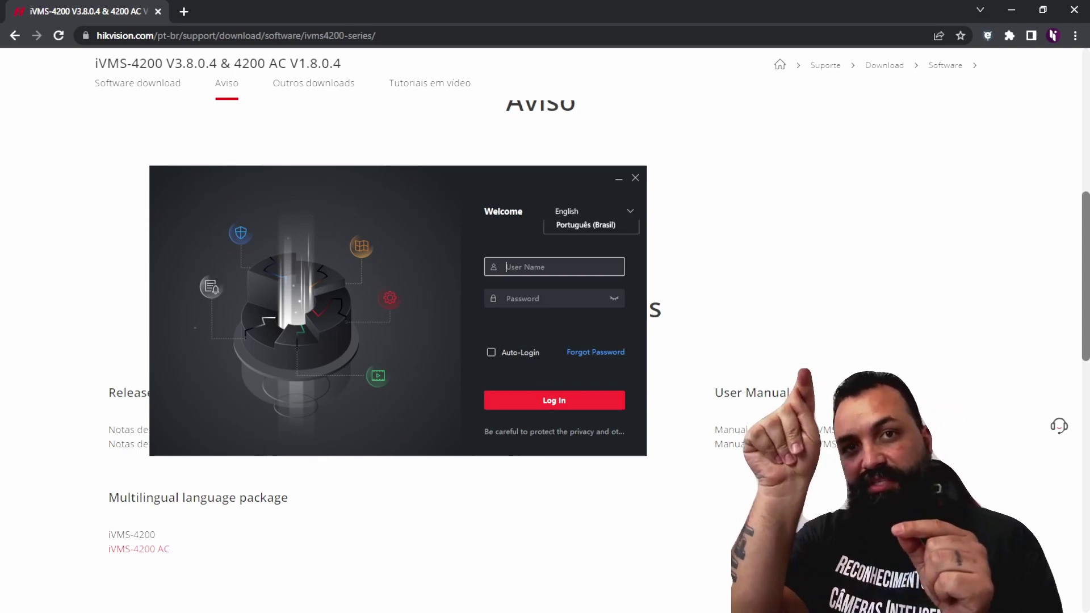
Step: Log in with the administrator account in Português (Brasil) and open the Dispositivos device list
left_click(585, 249)
type("admin")
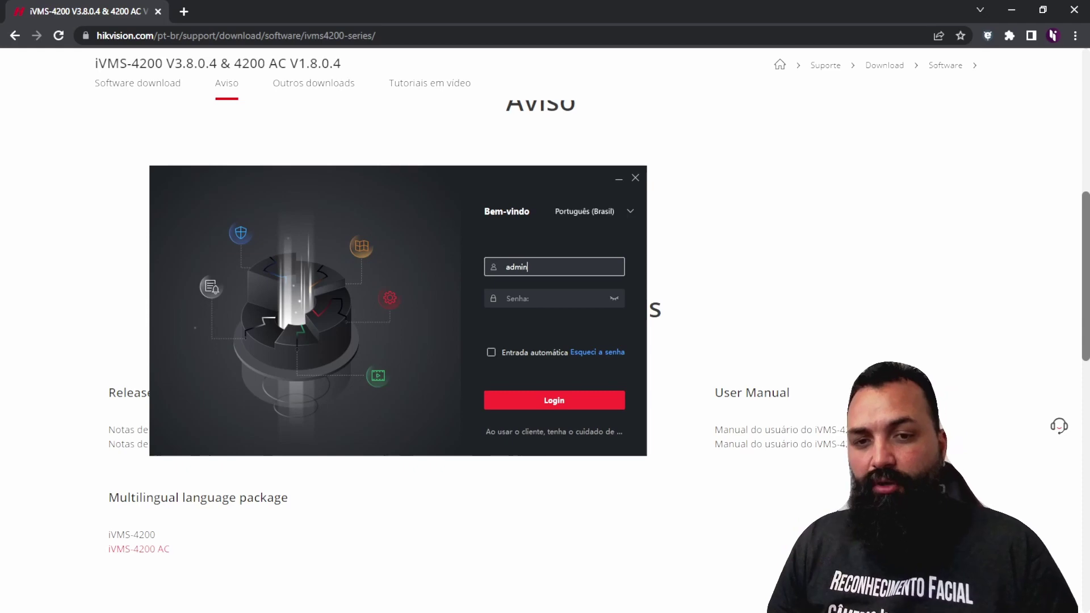
key("Tab")
type("••••••••")
key("Return")
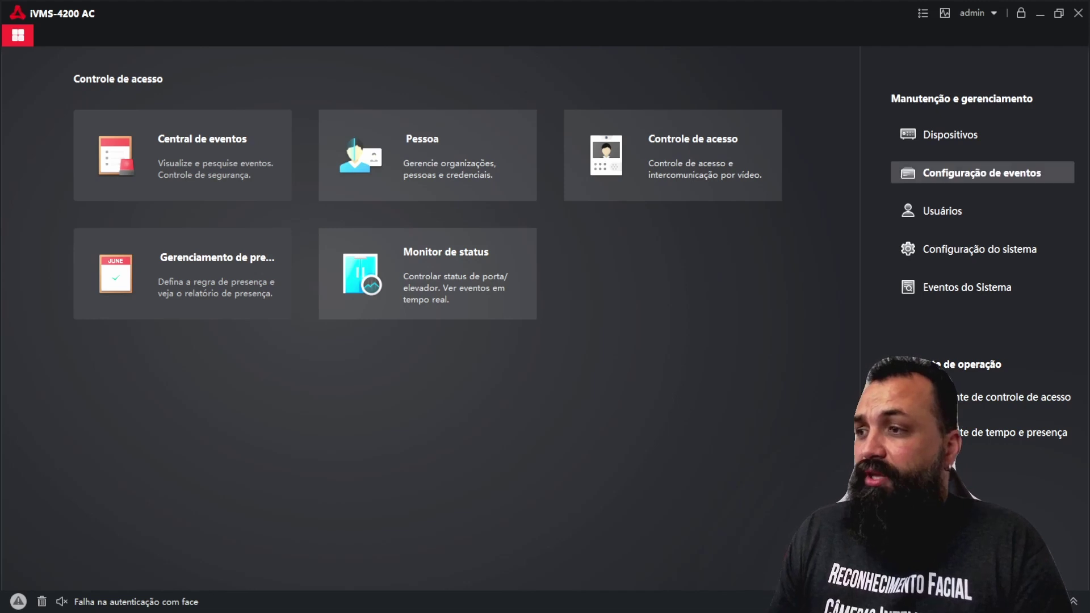
left_click(950, 134)
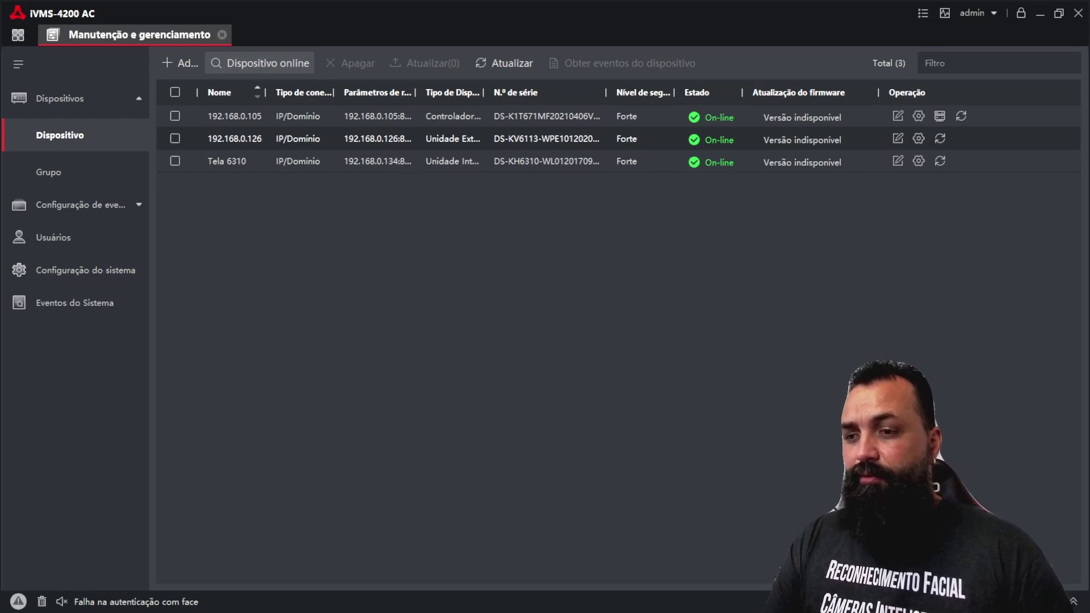
Step: Show the online devices and select the inactive DS-K1T343MWX at 192.0.0.64 for activation
left_click(262, 63)
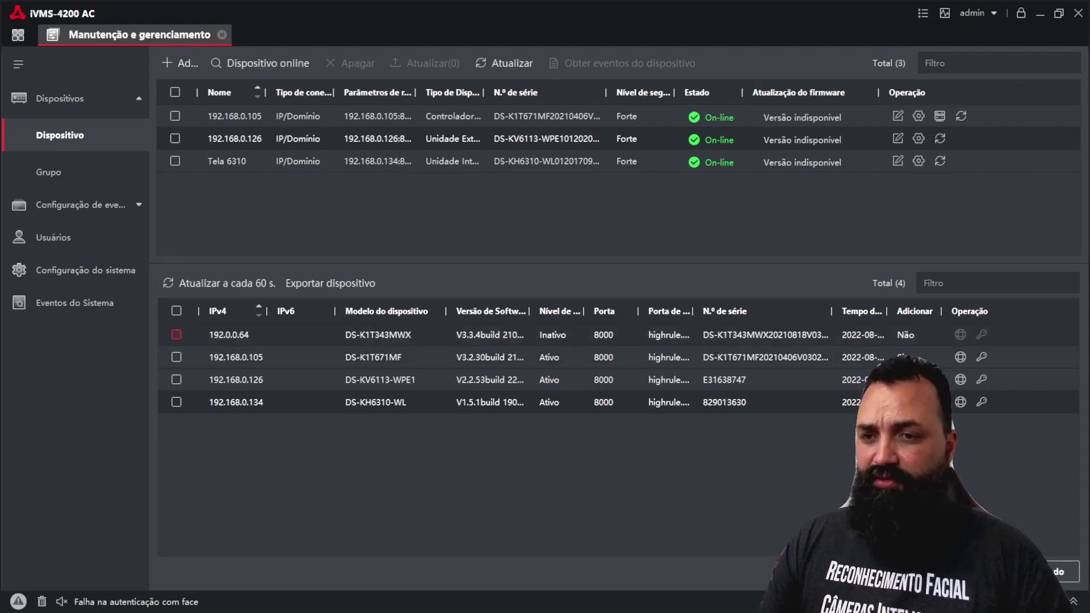
left_click(177, 334)
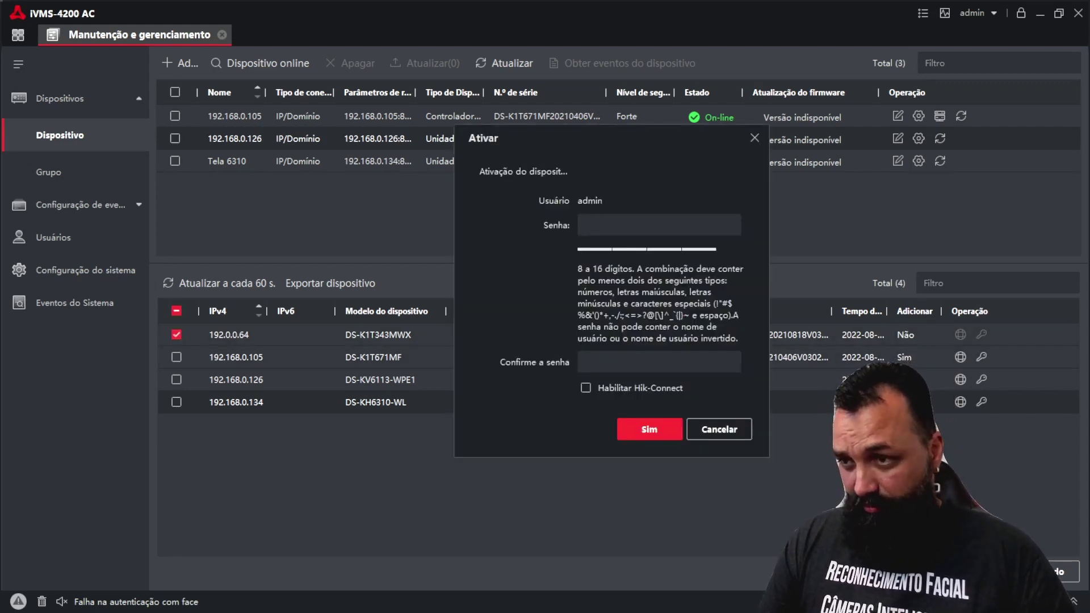
Step: Activate the 192.0.0.64 device by entering and confirming a new strong password
left_click(658, 224)
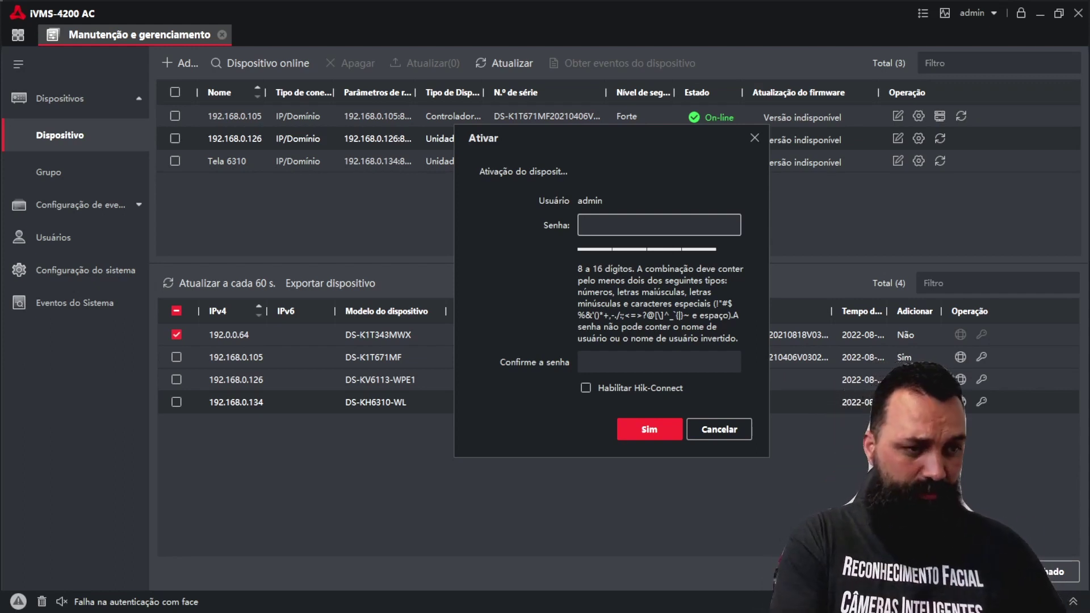
type("****")
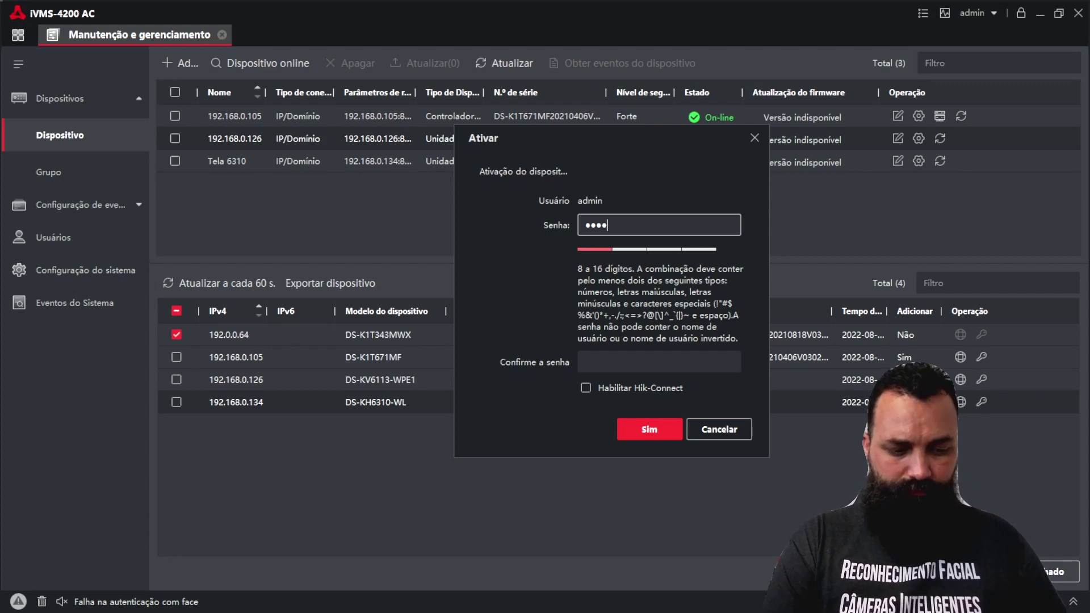
type("****")
left_click(658, 362)
type("****")
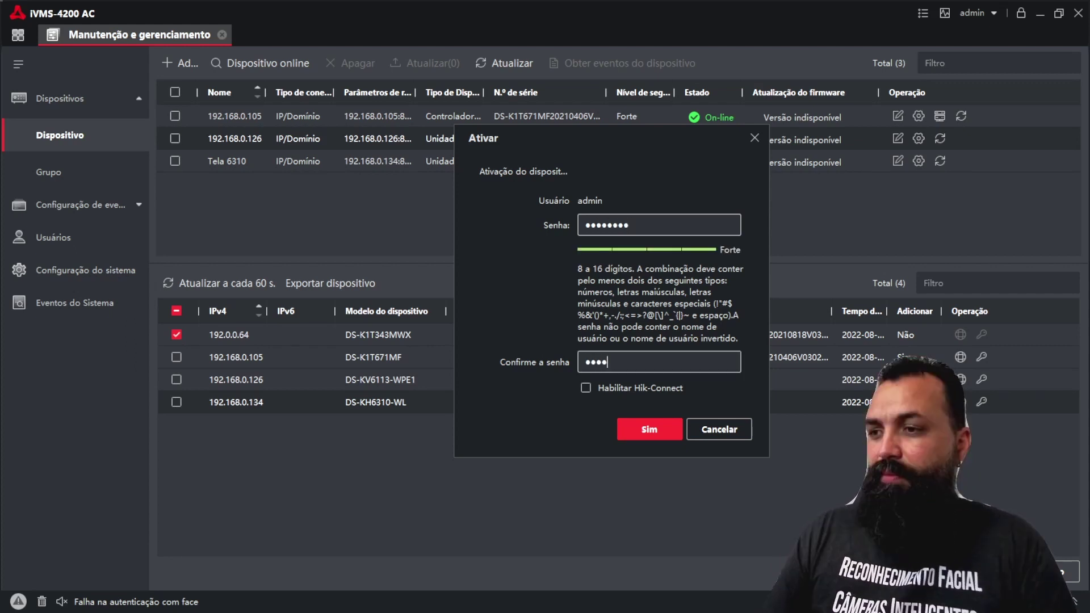
type("****")
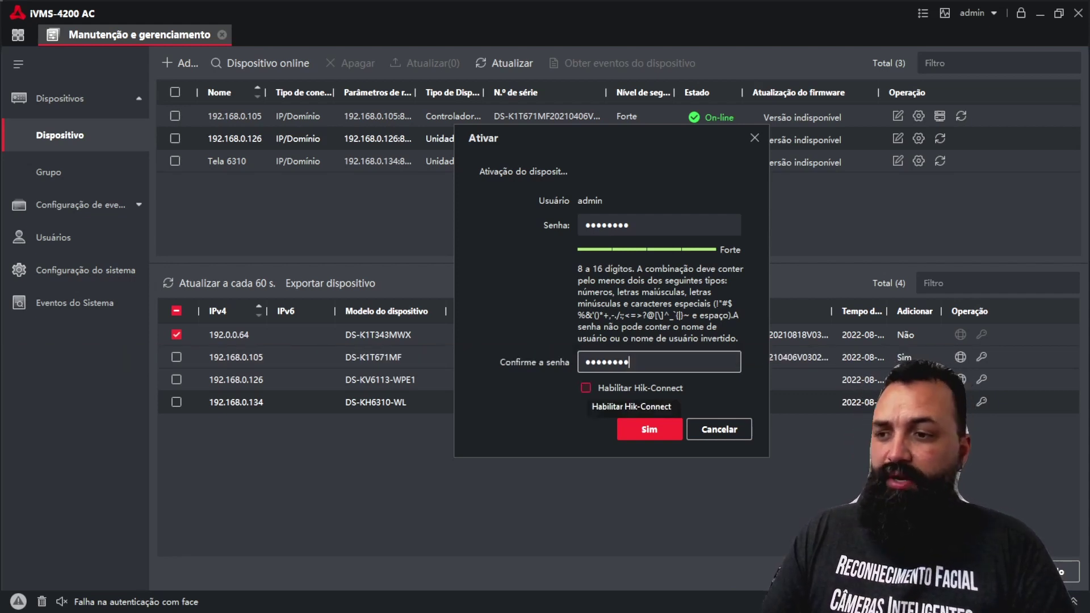
key("Return")
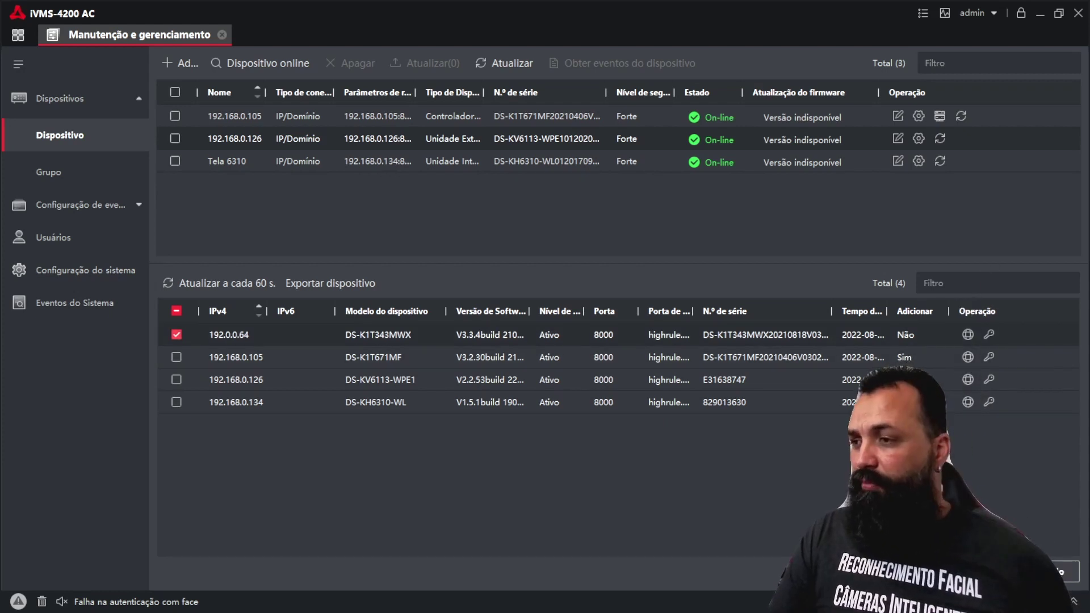
Step: Enable DHCP on the 192.0.0.64 device with its password so it receives 192.168.0.135
left_click(968, 335)
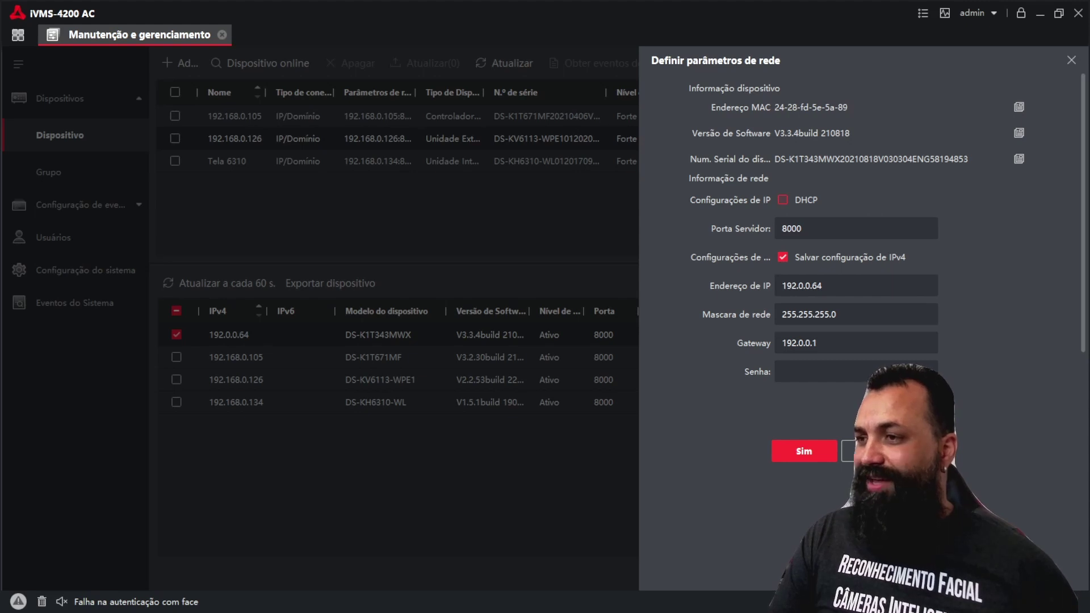
left_click(783, 200)
scroll(885, 230, "down", 3)
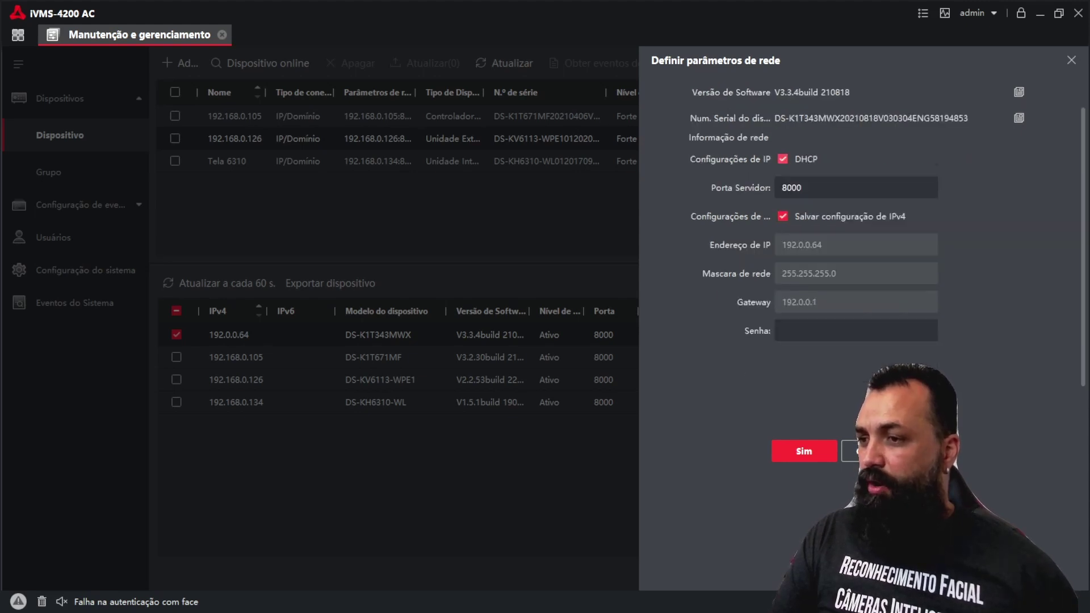
left_click(856, 299)
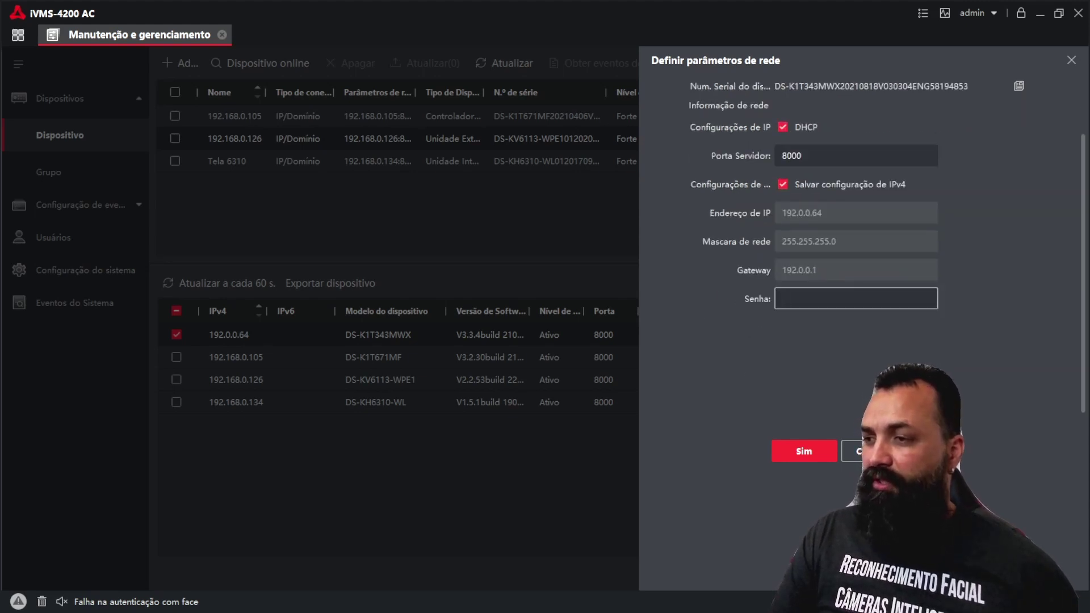
scroll(855, 234, "up", 3)
scroll(856, 233, "down", 3)
scroll(855, 233, "up", 3)
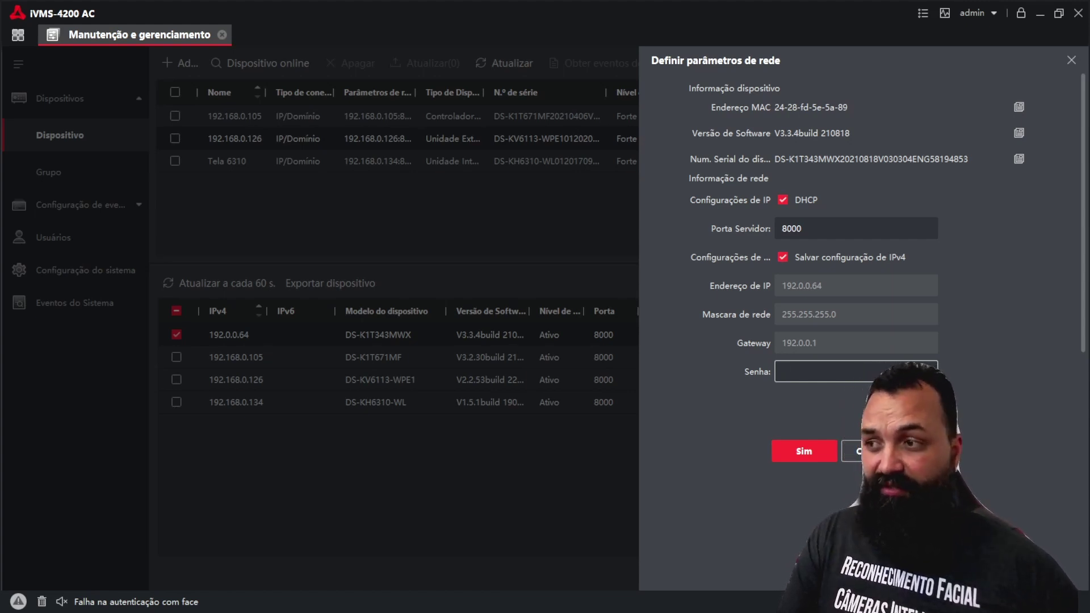
scroll(887, 230, "down", 1)
scroll(887, 230, "up", 1)
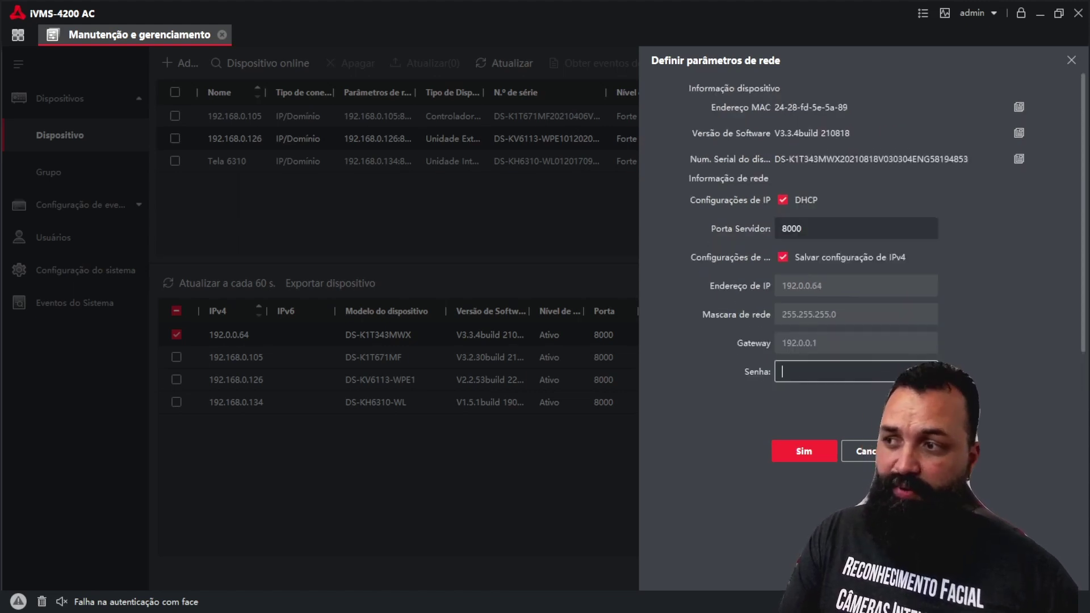
scroll(887, 229, "down", 2)
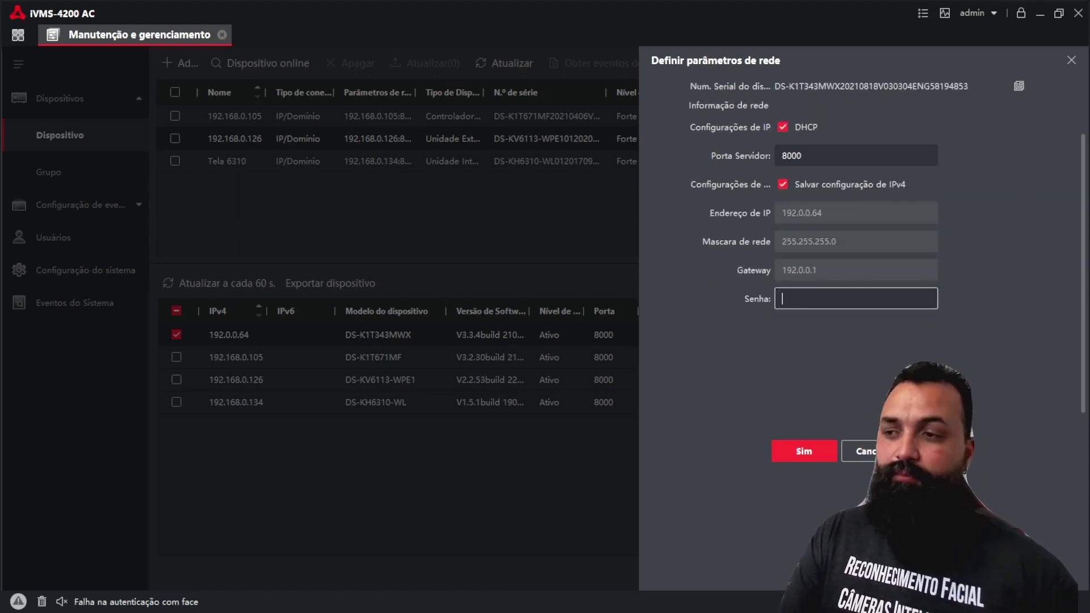
type("******")
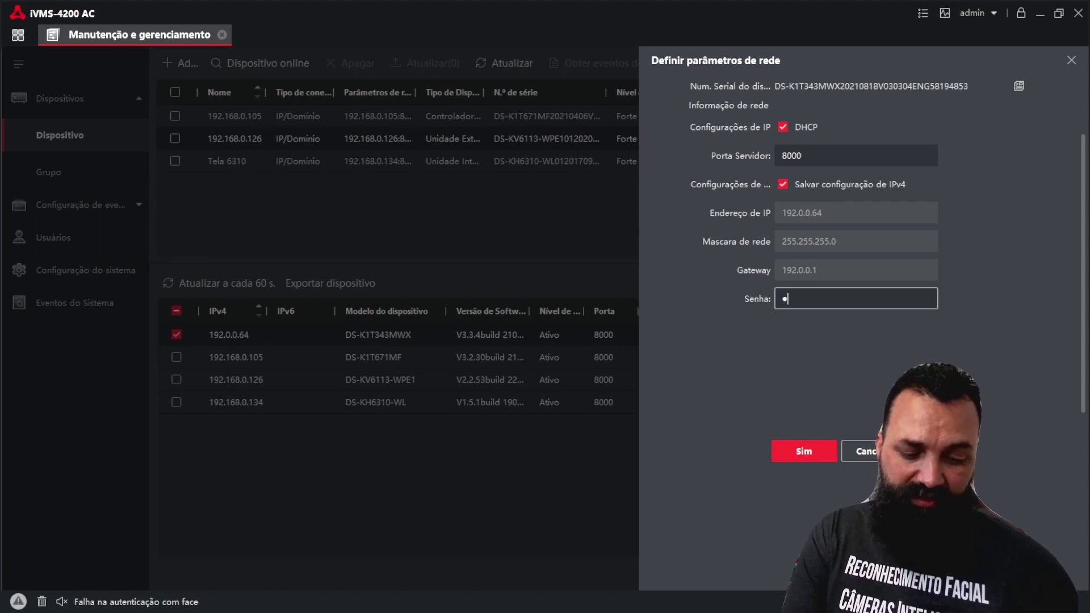
type("**")
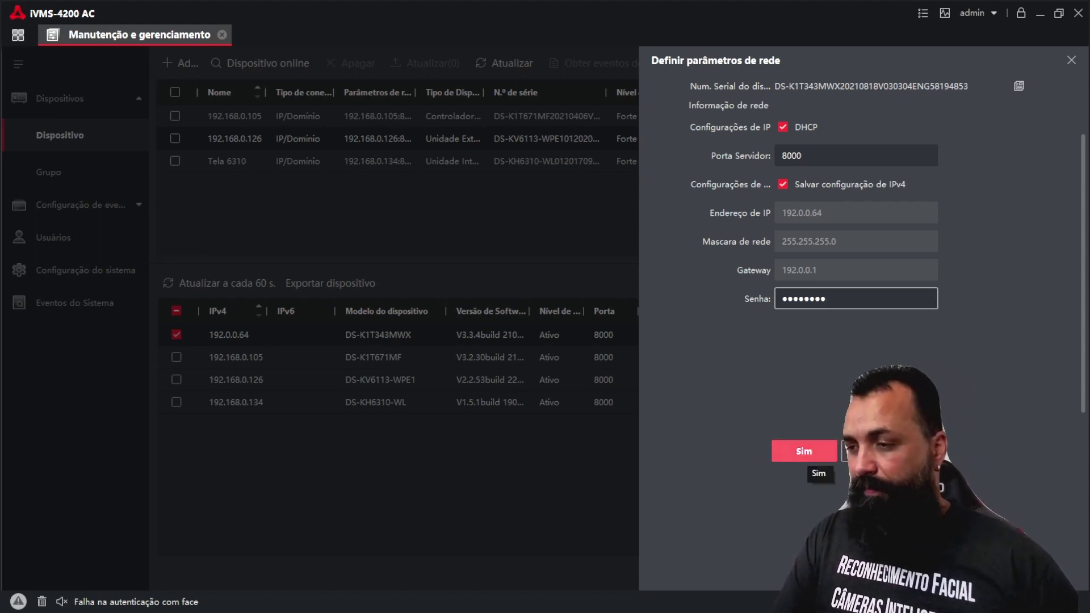
left_click(804, 450)
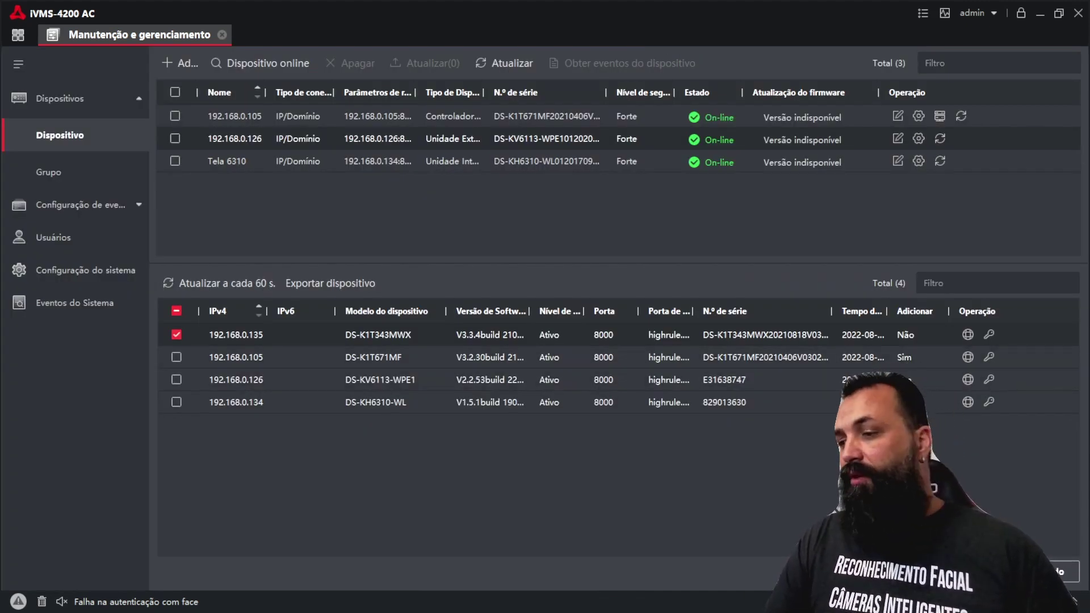
Step: Add the 192.168.0.135 device named 'Porta Facial' with its password and select it
left_click(1059, 571)
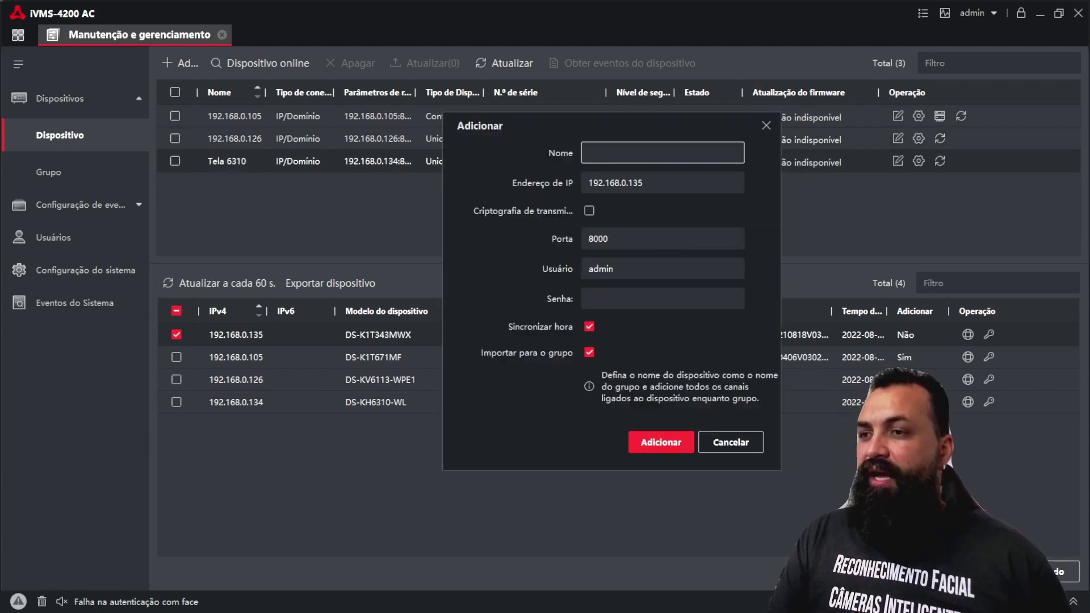
type("Po")
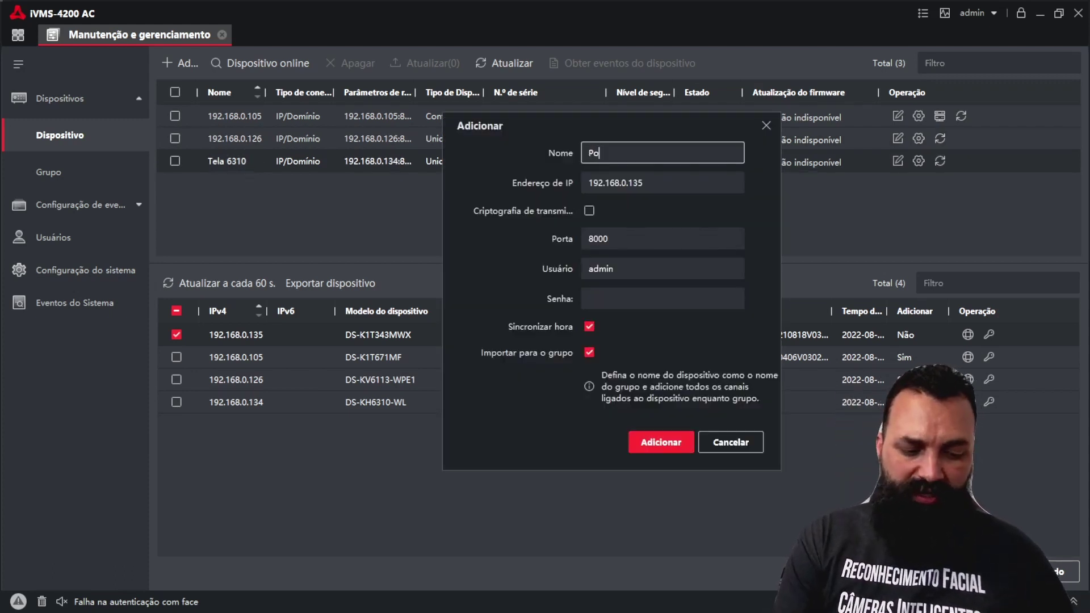
type("rta Facial")
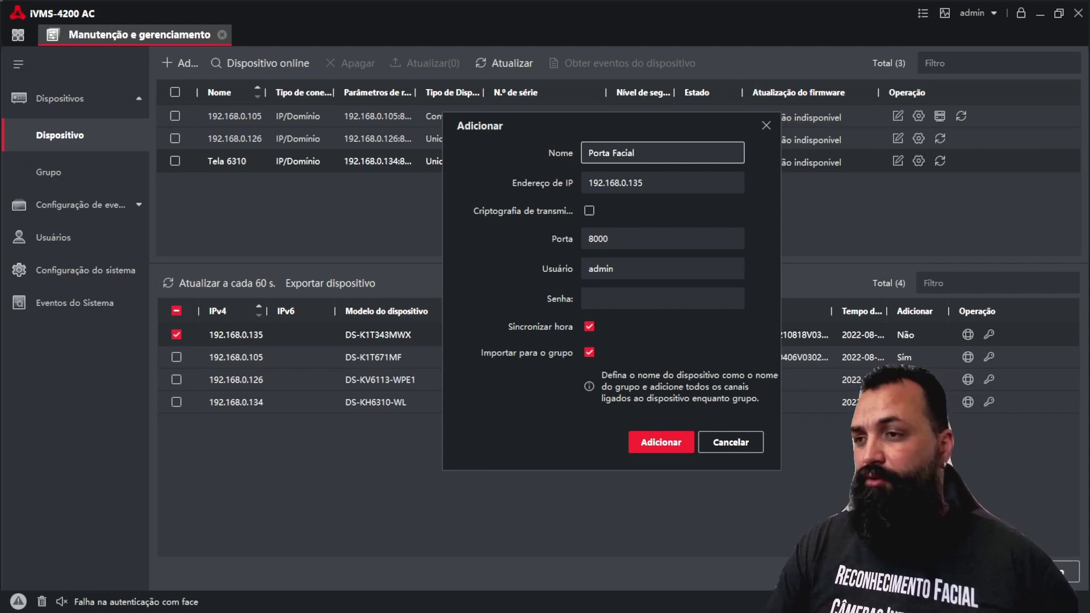
left_click(662, 299)
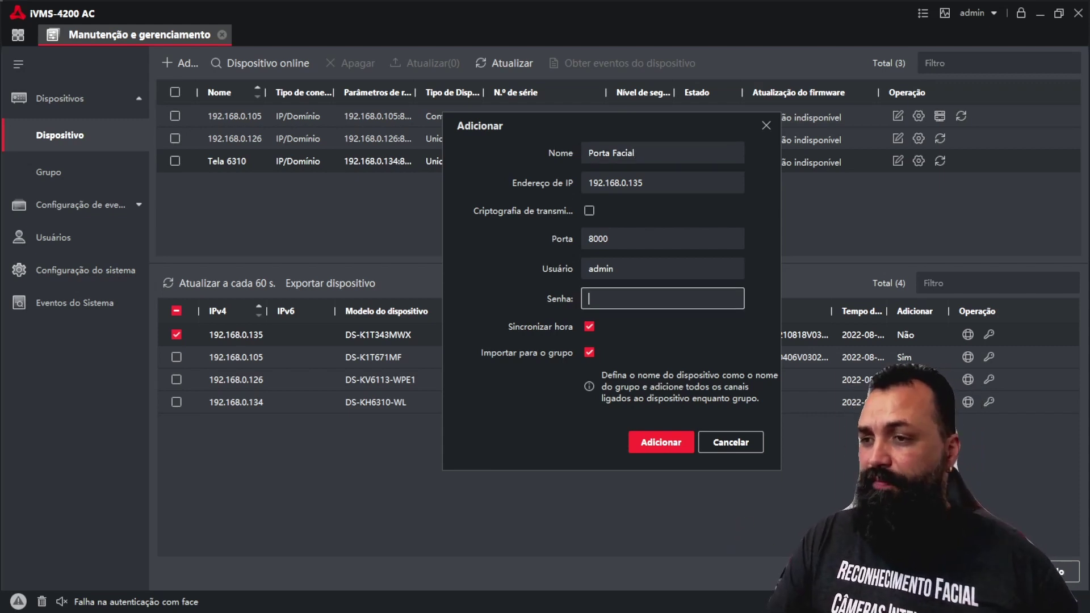
type("a")
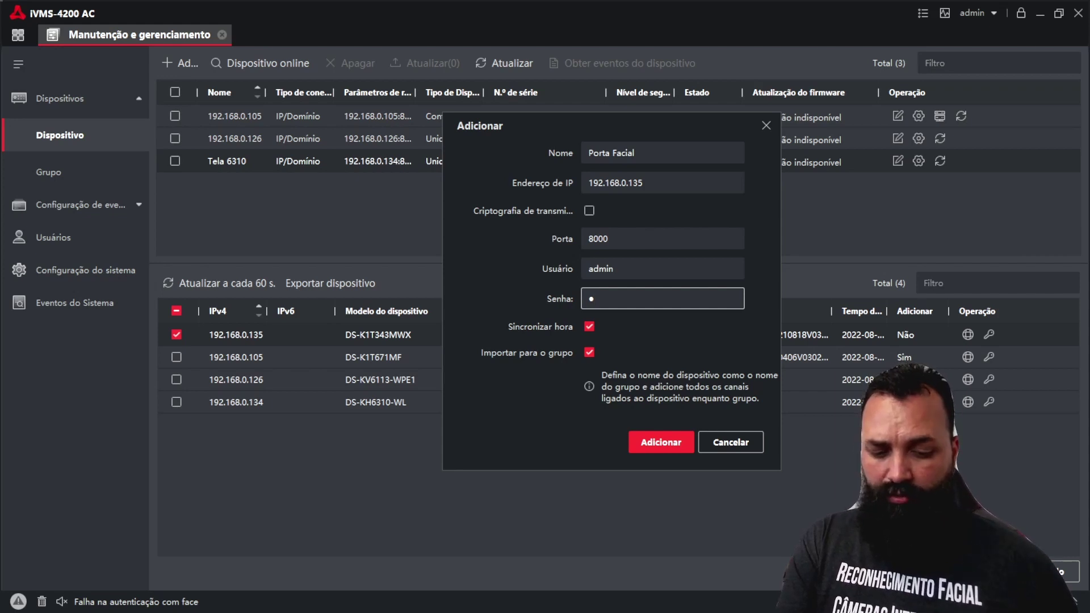
type("aaaaaaaa")
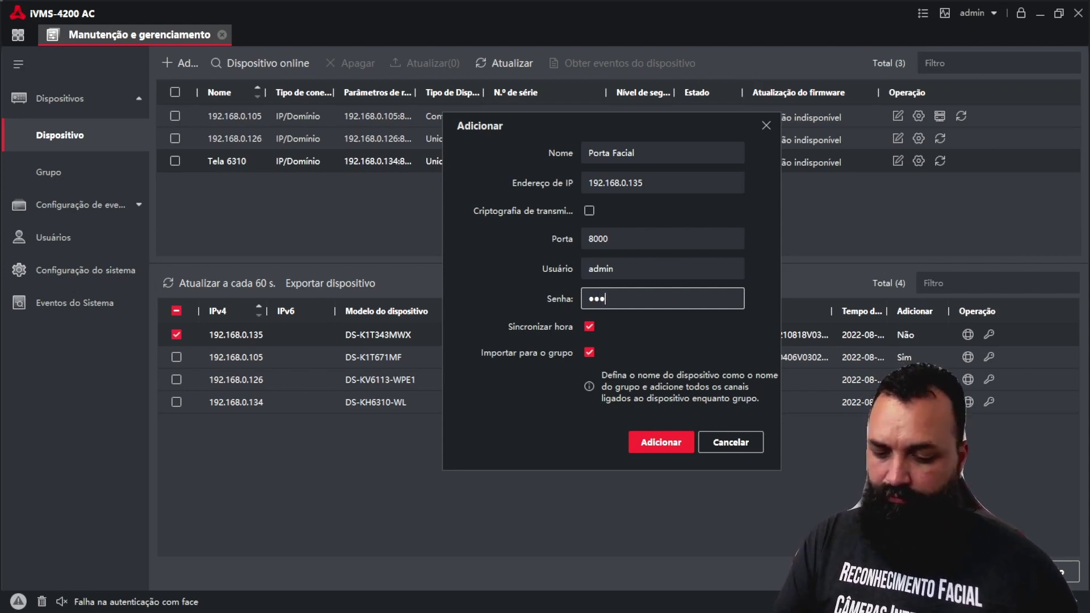
left_click(660, 442)
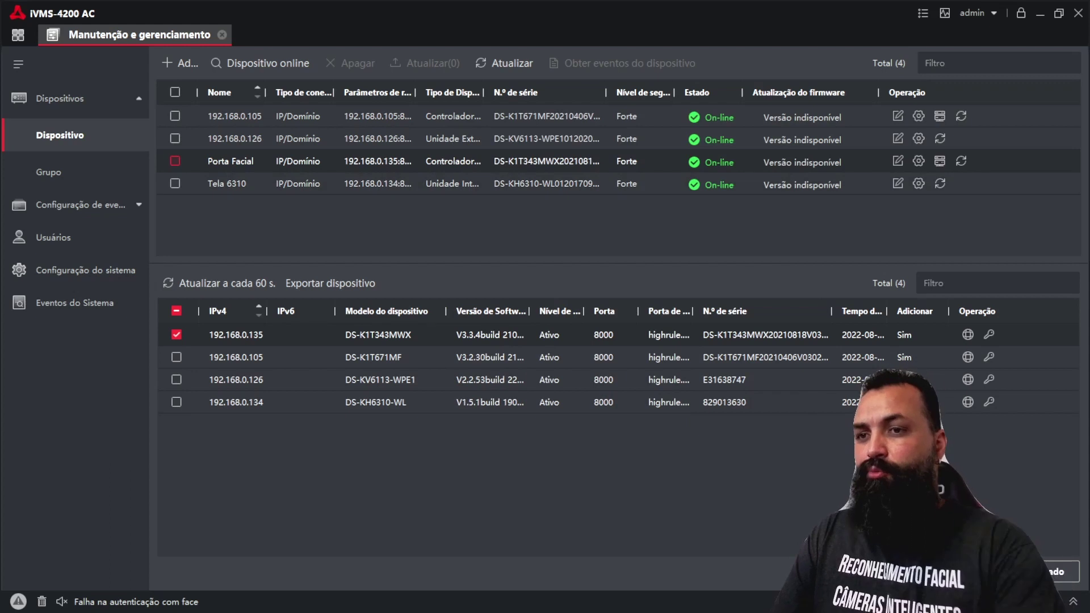
left_click(174, 160)
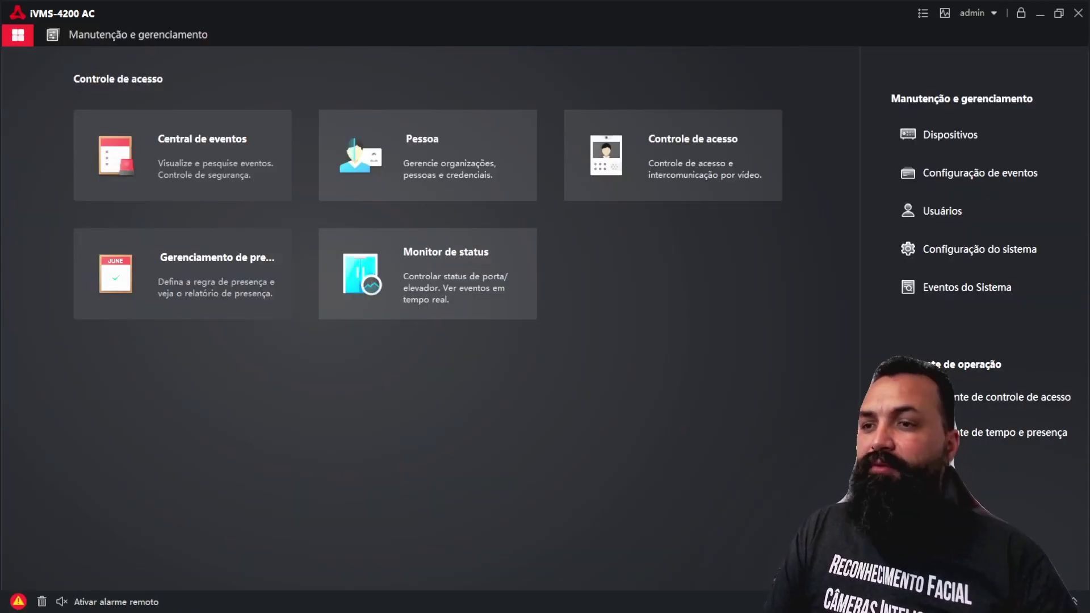
Step: On the Pessoa page, rename the New Organization group to HICORP
left_click(428, 155)
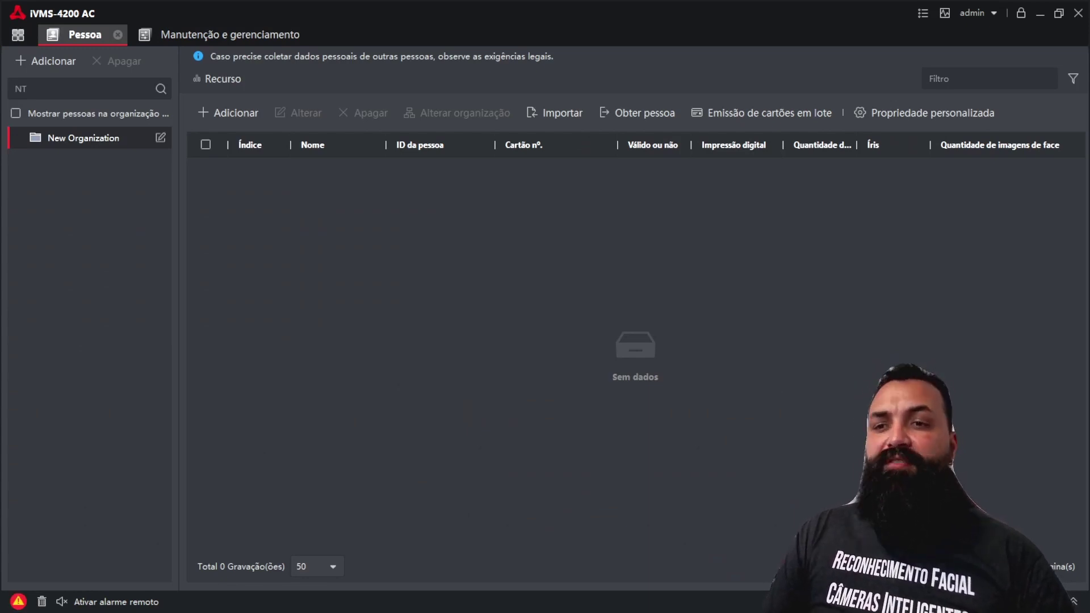
left_click(161, 137)
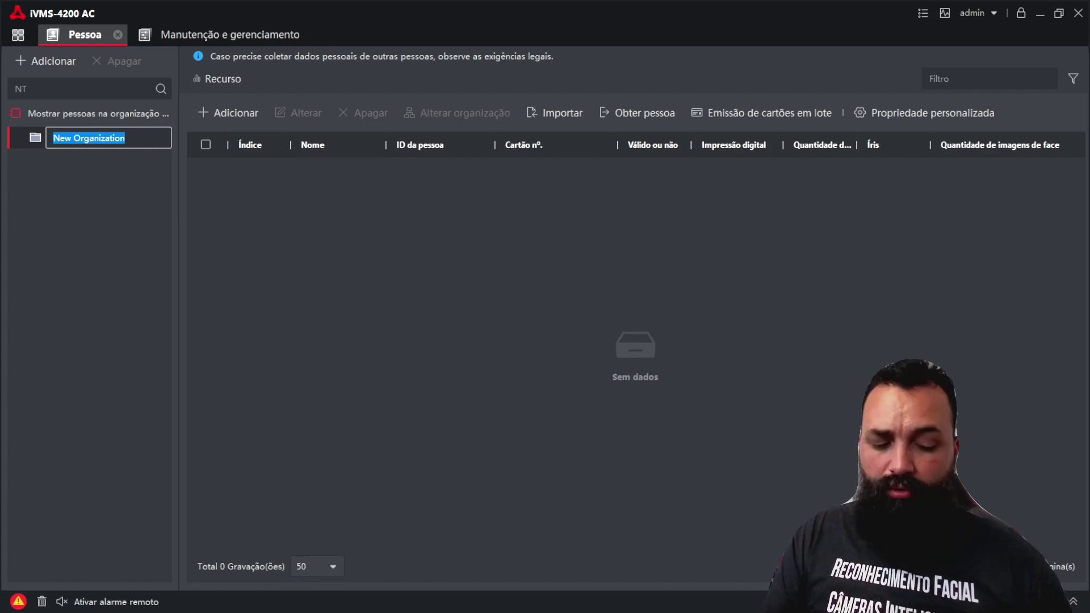
type("HICORP")
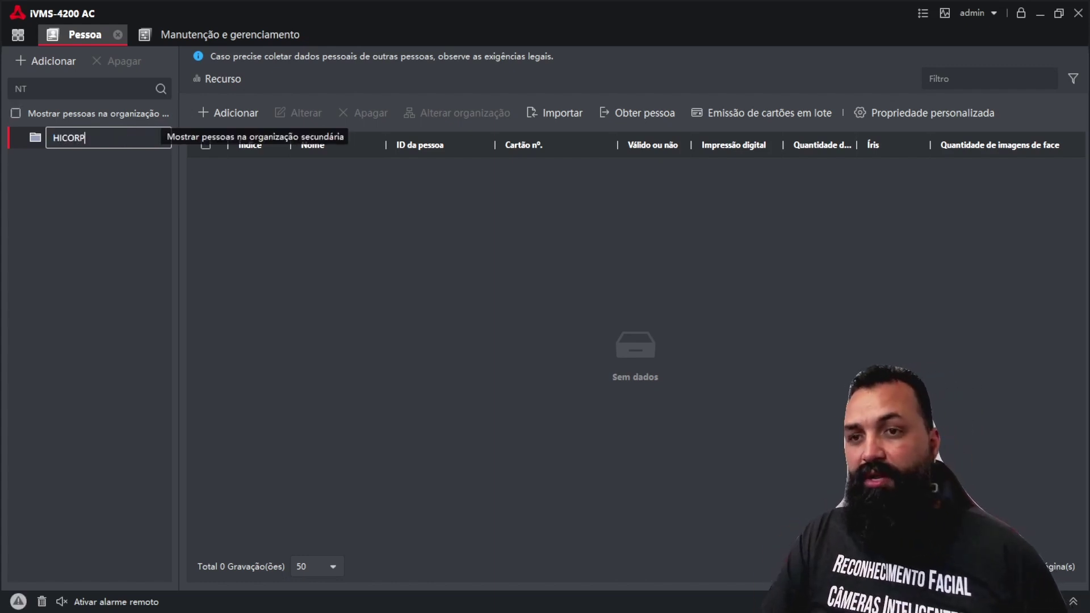
key("Return")
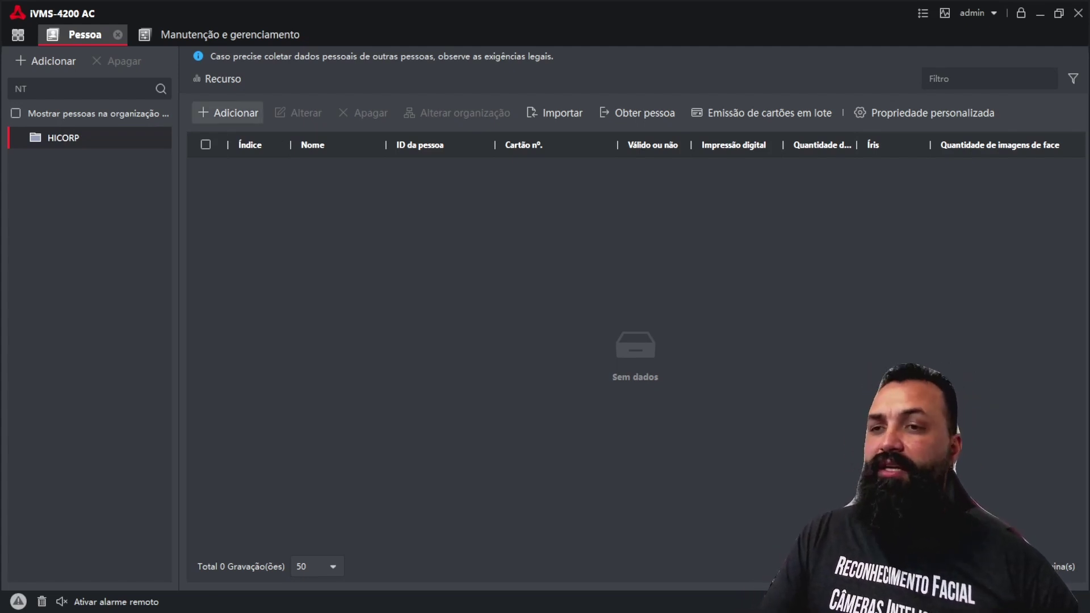
Step: Start a new person record in HICORP with ID 10000001 and look over the form
left_click(227, 112)
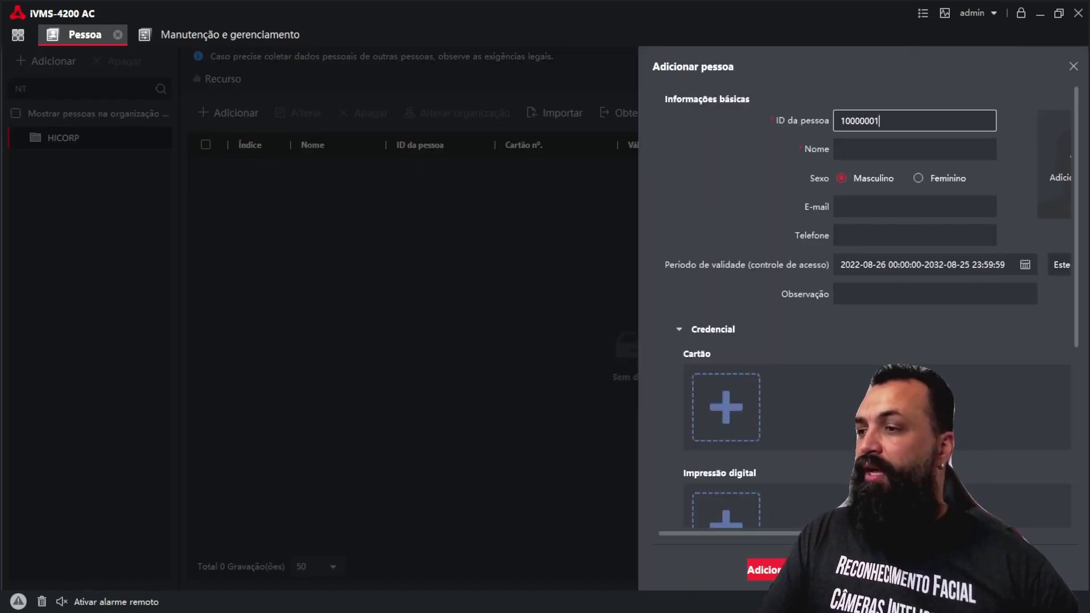
scroll(862, 316, "right", 3)
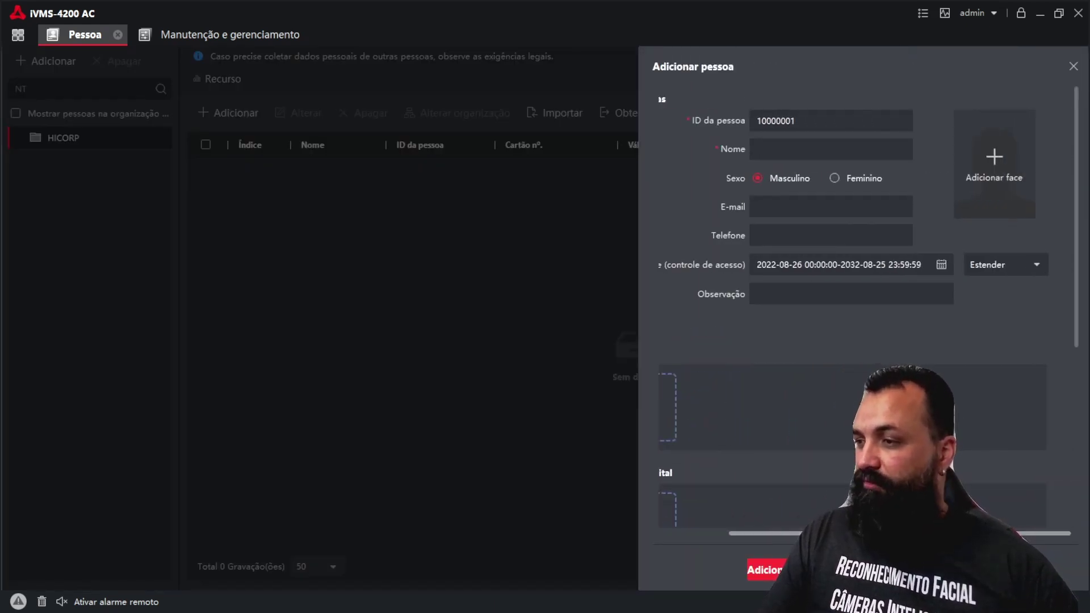
scroll(863, 316, "left", 3)
scroll(862, 315, "right", 3)
scroll(863, 315, "left", 1)
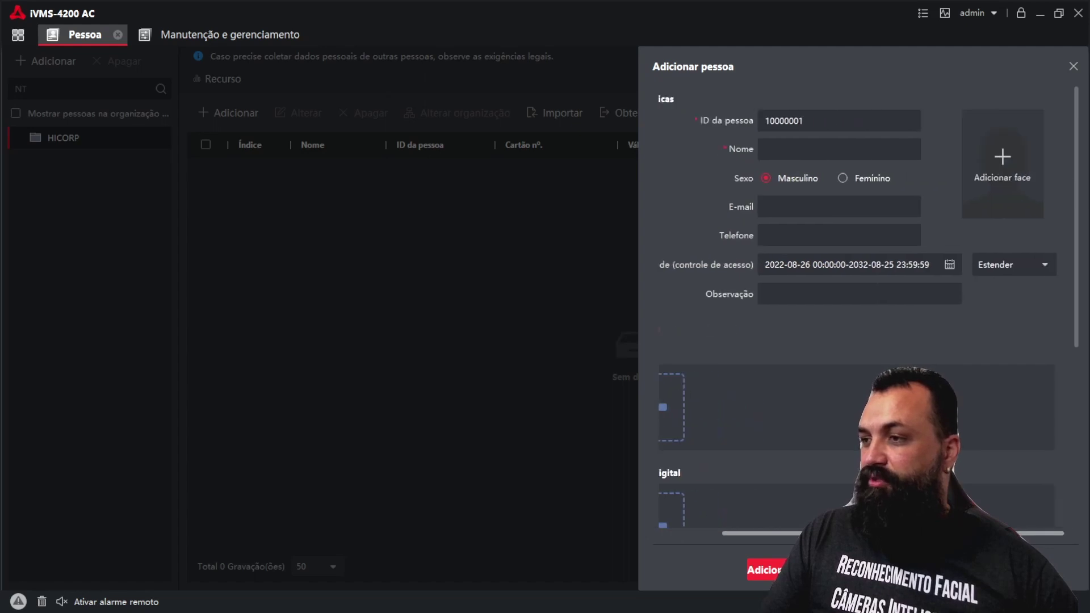
scroll(863, 316, "right", 1)
scroll(862, 316, "left", 3)
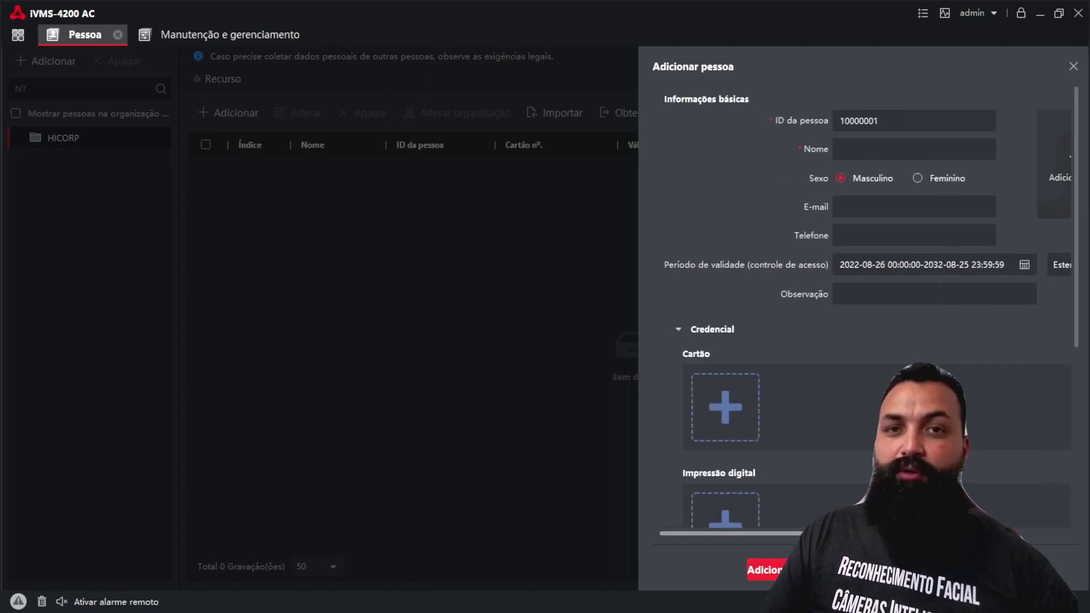
scroll(862, 315, "right", 2)
scroll(863, 316, "right", 2)
scroll(863, 315, "left", 4)
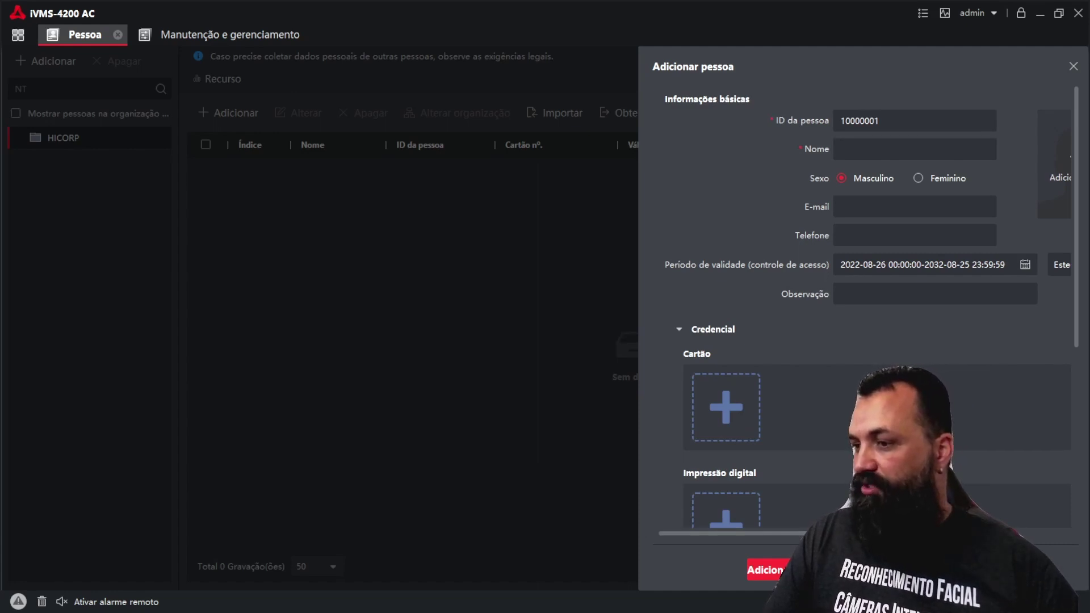
scroll(863, 316, "right", 3)
scroll(863, 315, "left", 3)
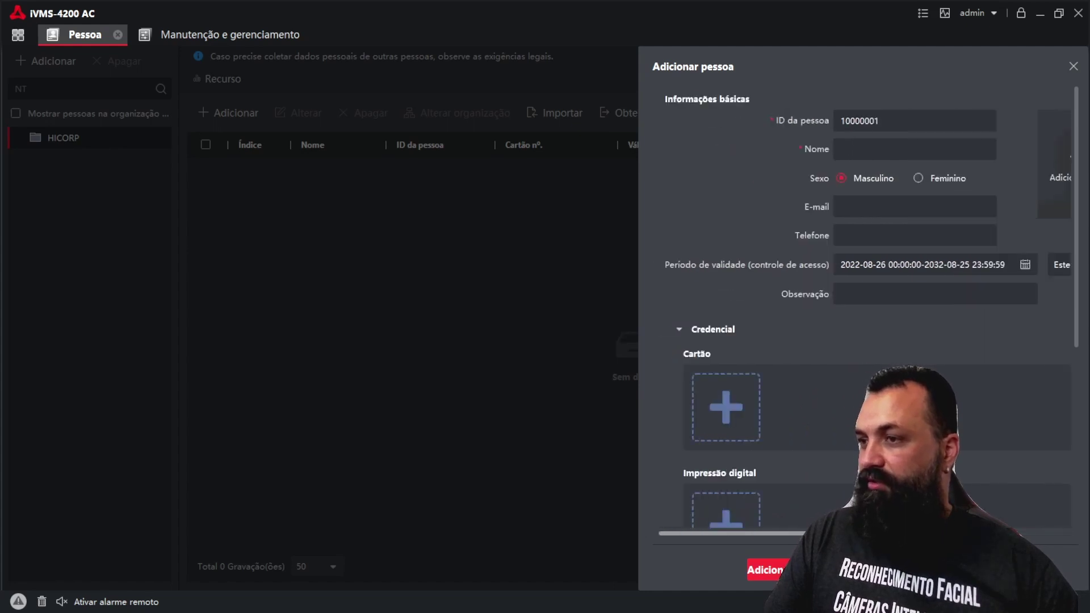
Step: Enter the person's first name in the Nome field
left_click(914, 149)
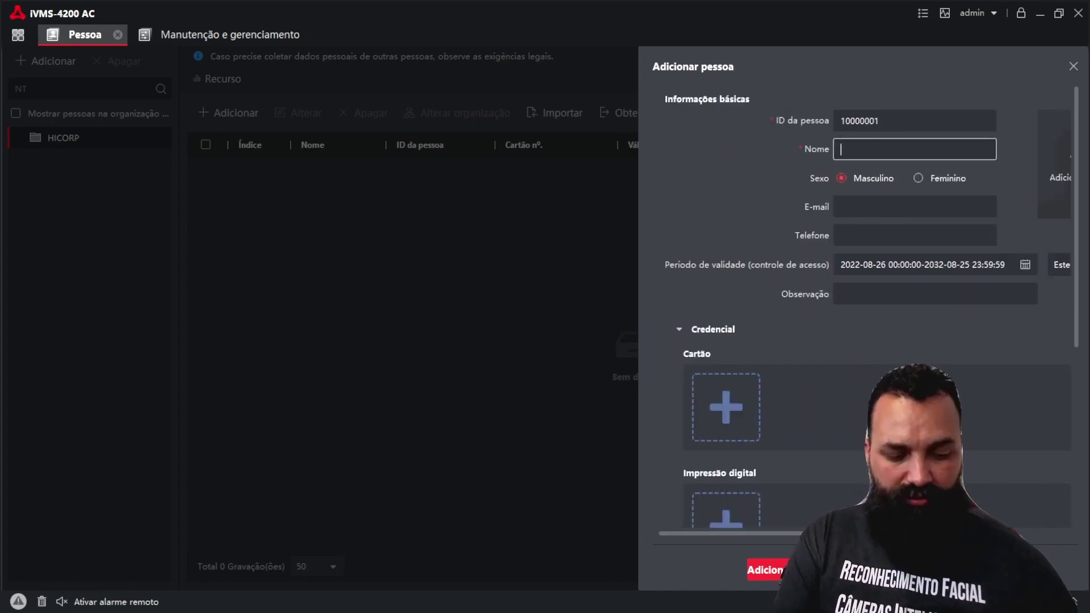
type("Fer")
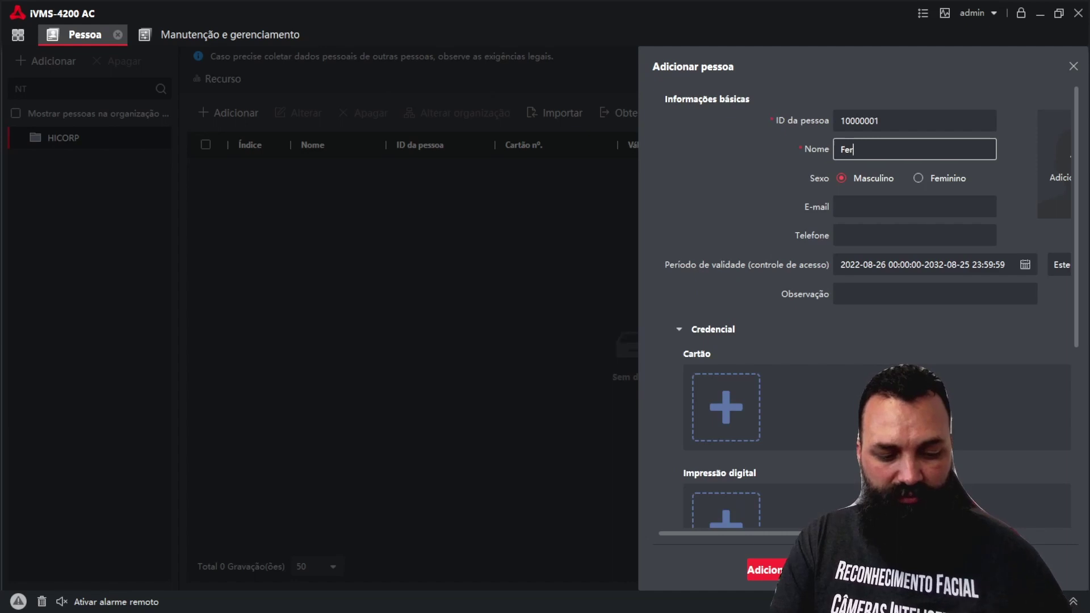
type("nando")
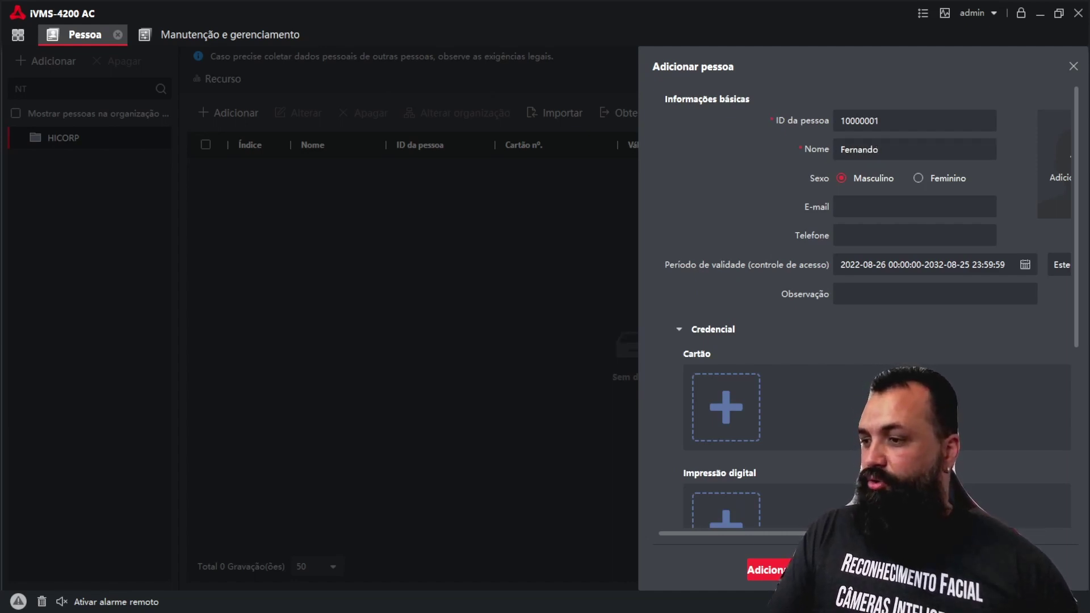
scroll(857, 284, "right", 3)
Step: Show the Adicionar face choices: Carregar, Tirar foto and Coleta remota
mouse_move(994, 156)
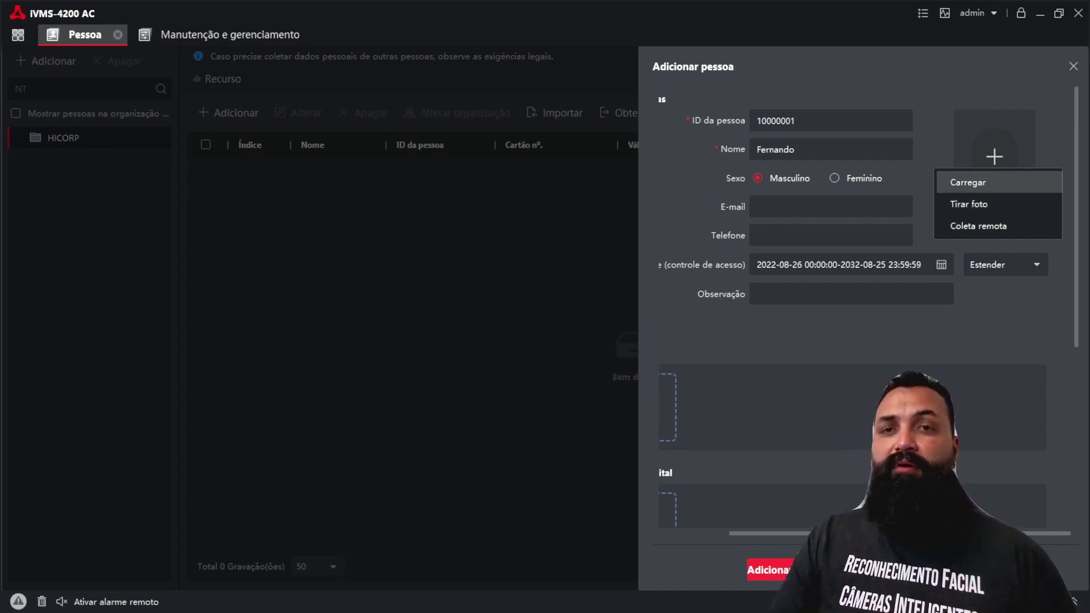
Step: Browse Imagens to the profile photo folder and check a photo's JPG type in Properties
left_click(967, 183)
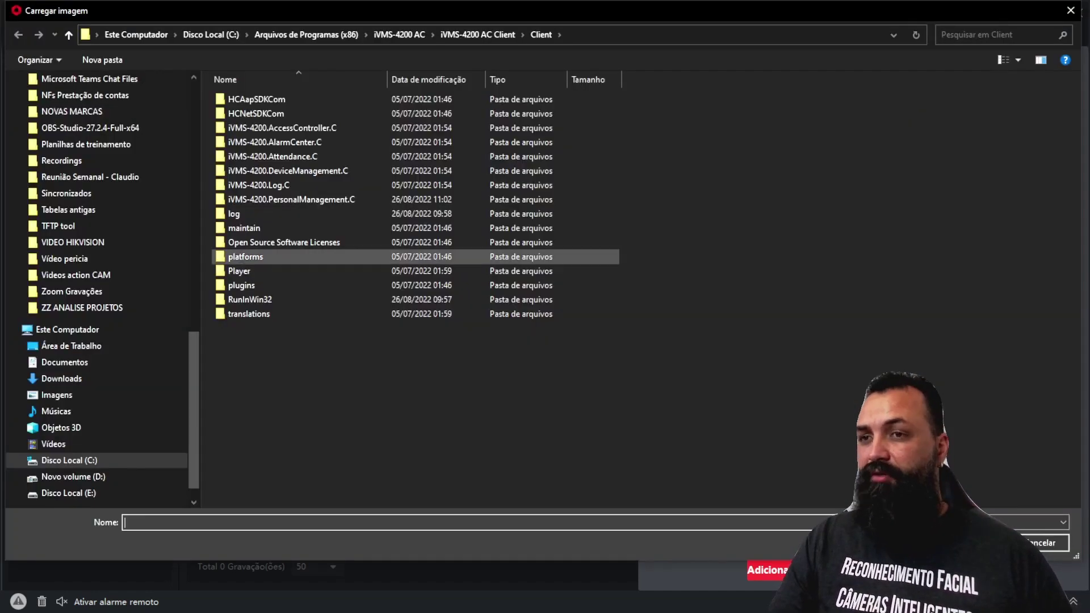
left_click(56, 394)
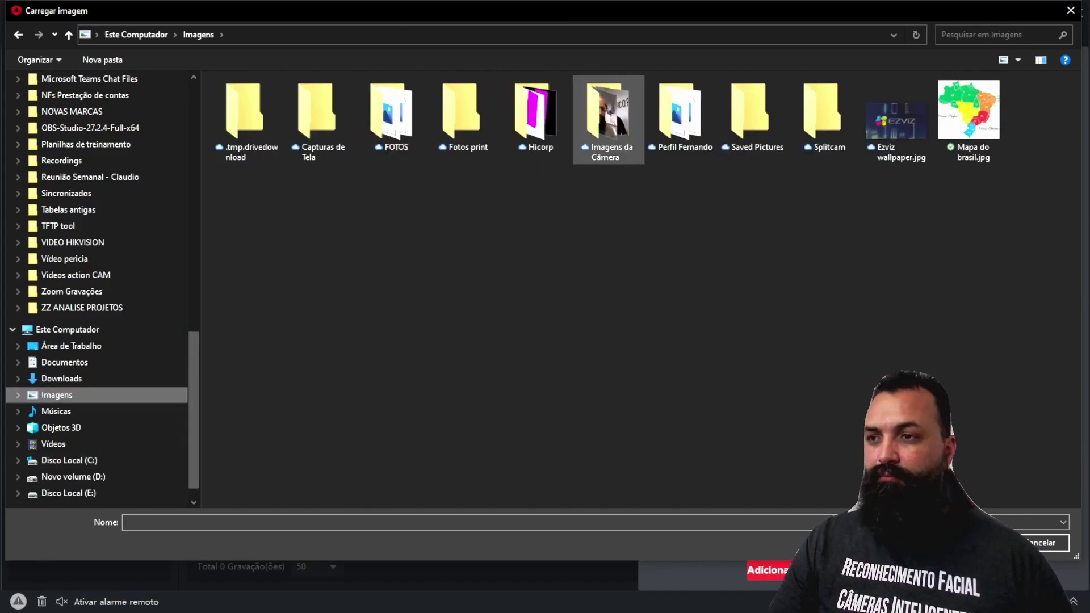
double_click(681, 111)
left_click(391, 113)
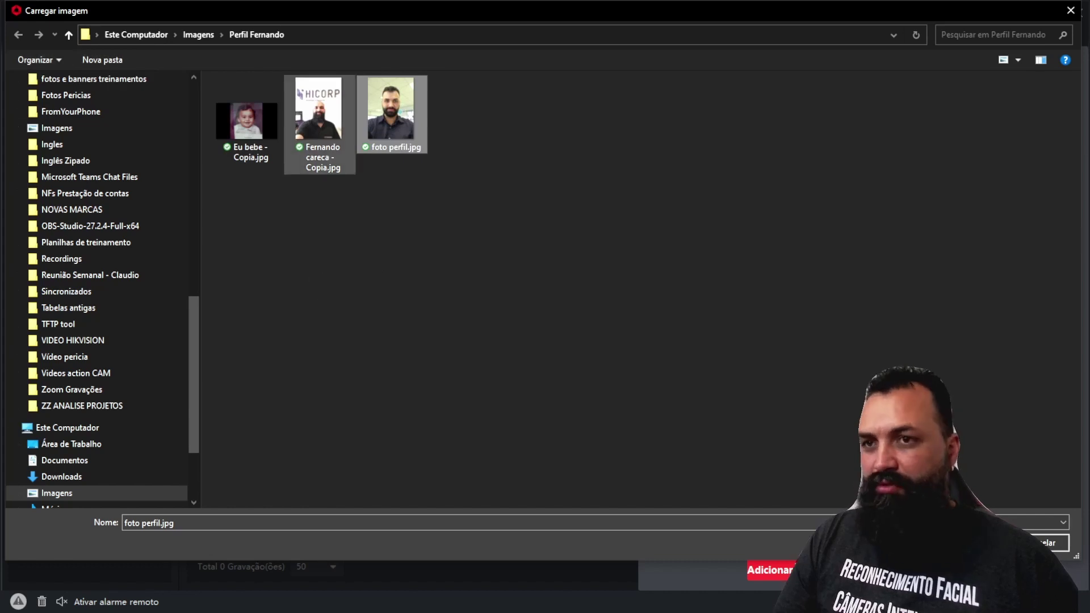
left_click(318, 114)
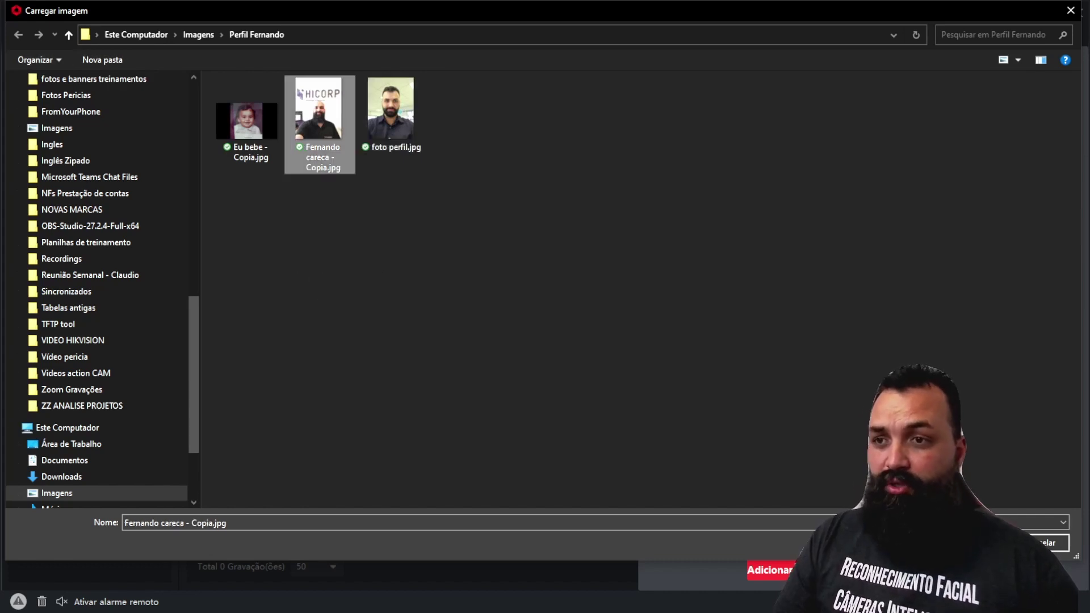
right_click(318, 114)
left_click(364, 517)
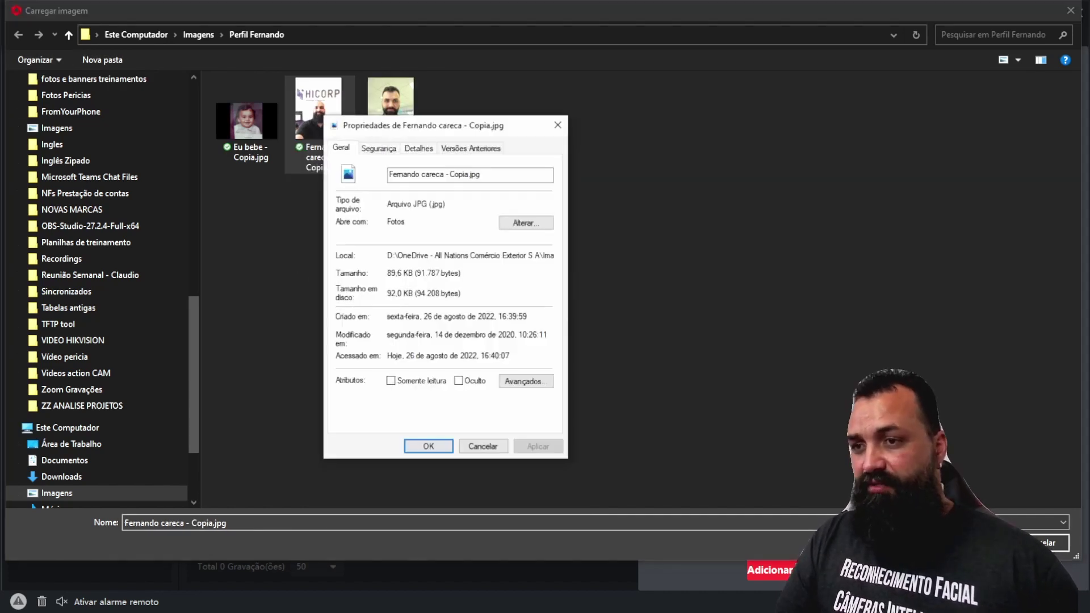
left_click_drag(412, 203, 429, 204)
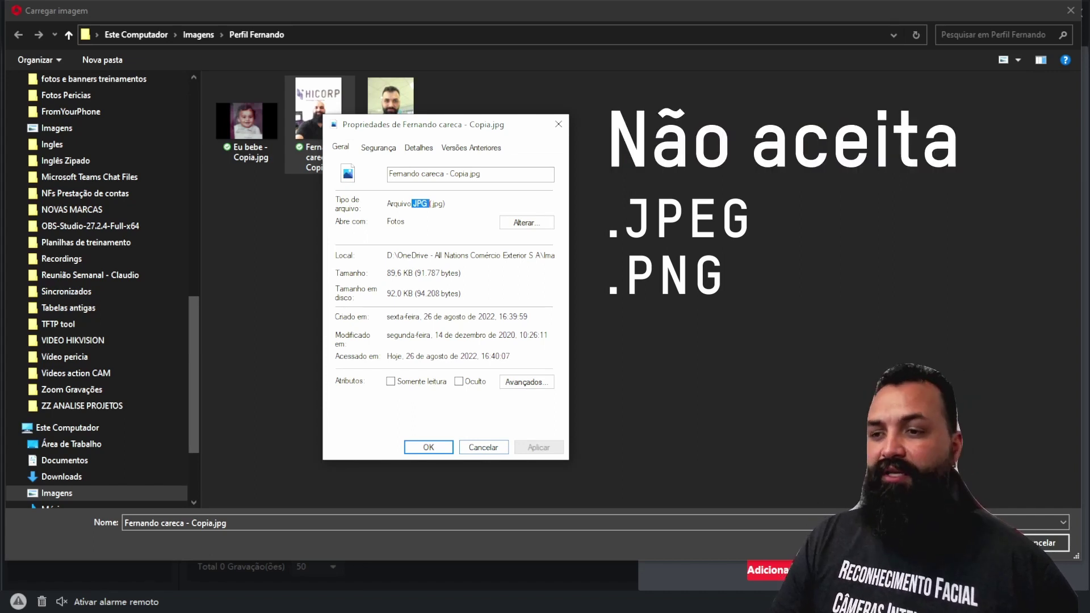
key("Return")
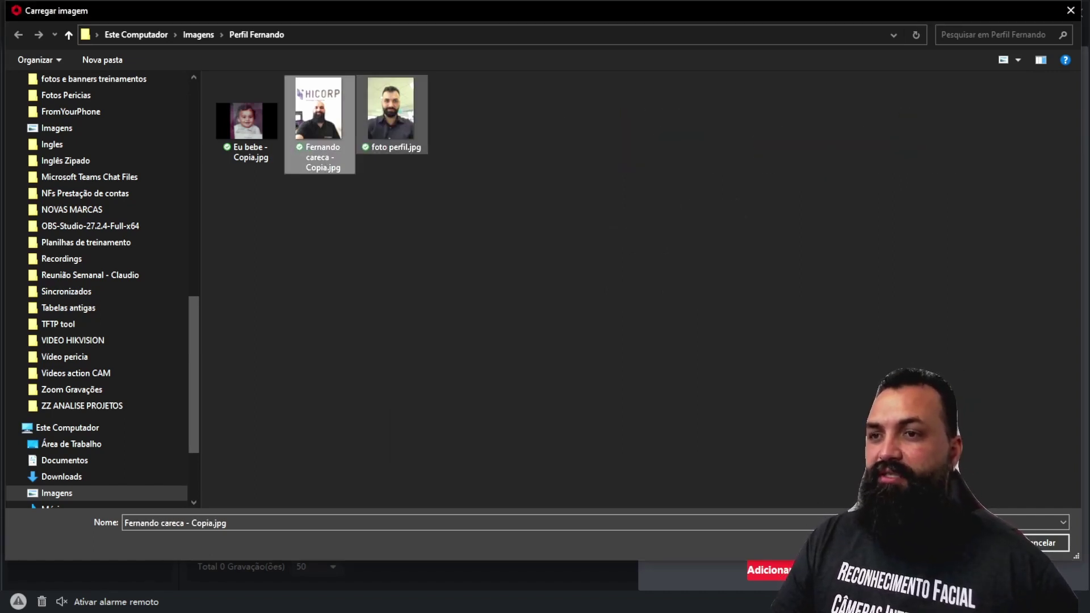
Step: Load foto perfil.jpg as the person's face picture and accept it
left_click(391, 114)
key("Return")
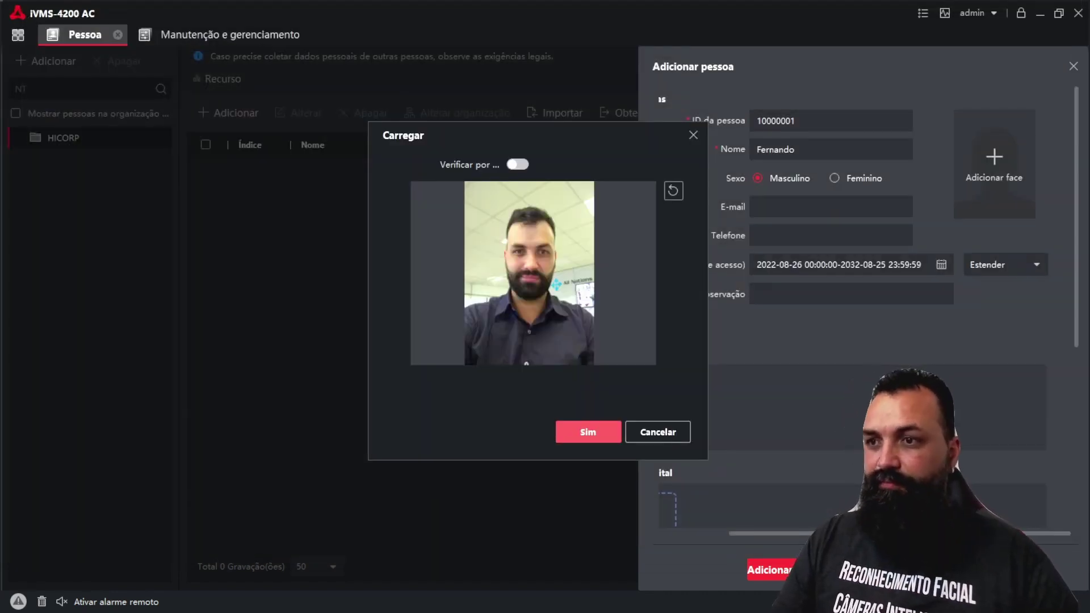
left_click(588, 432)
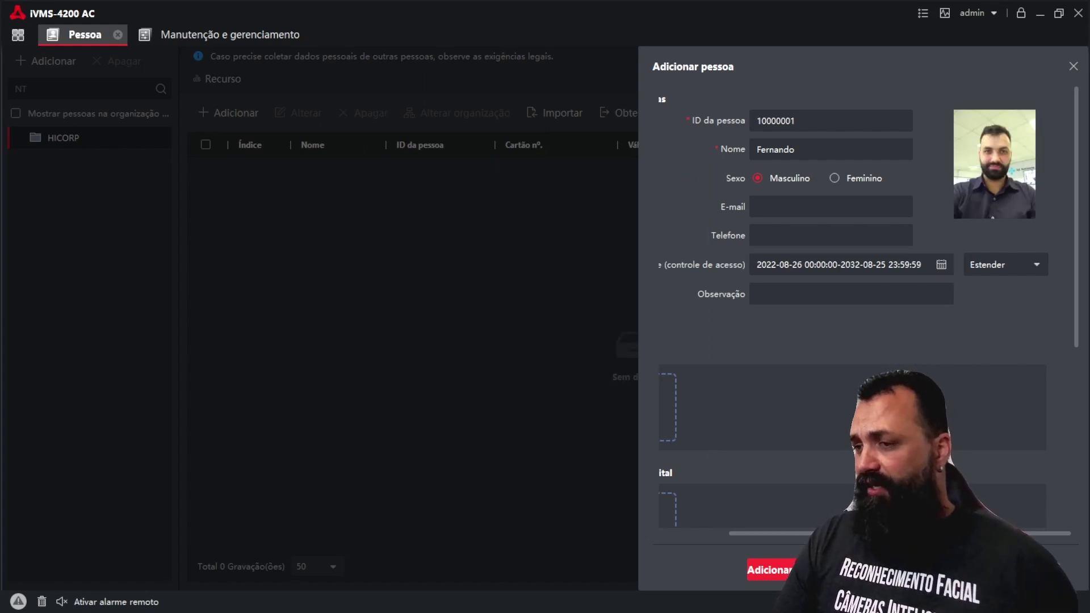
scroll(861, 315, "left", 3)
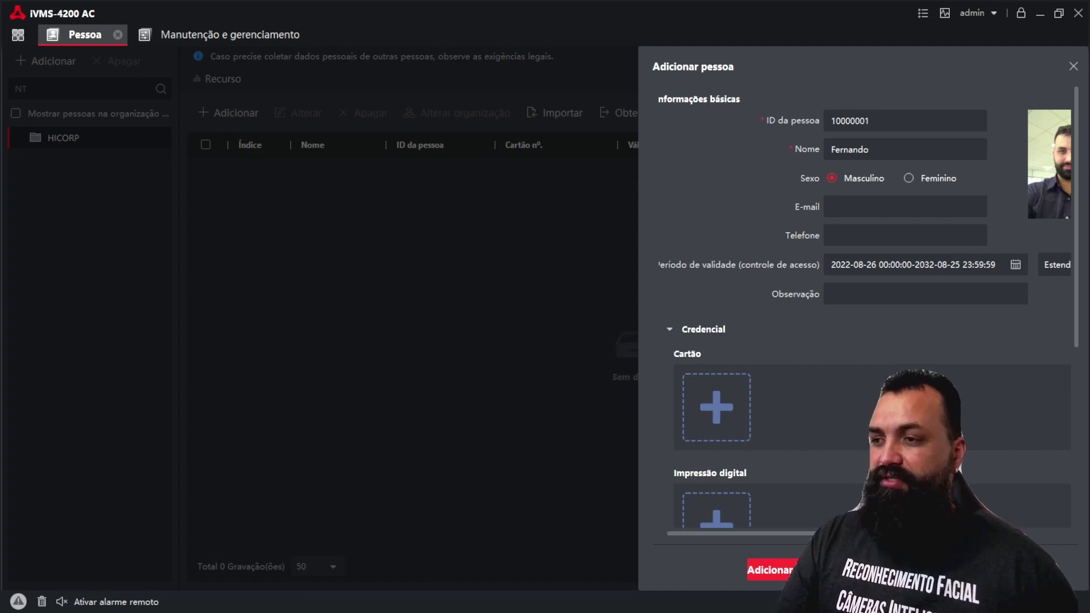
scroll(862, 316, "left", 1)
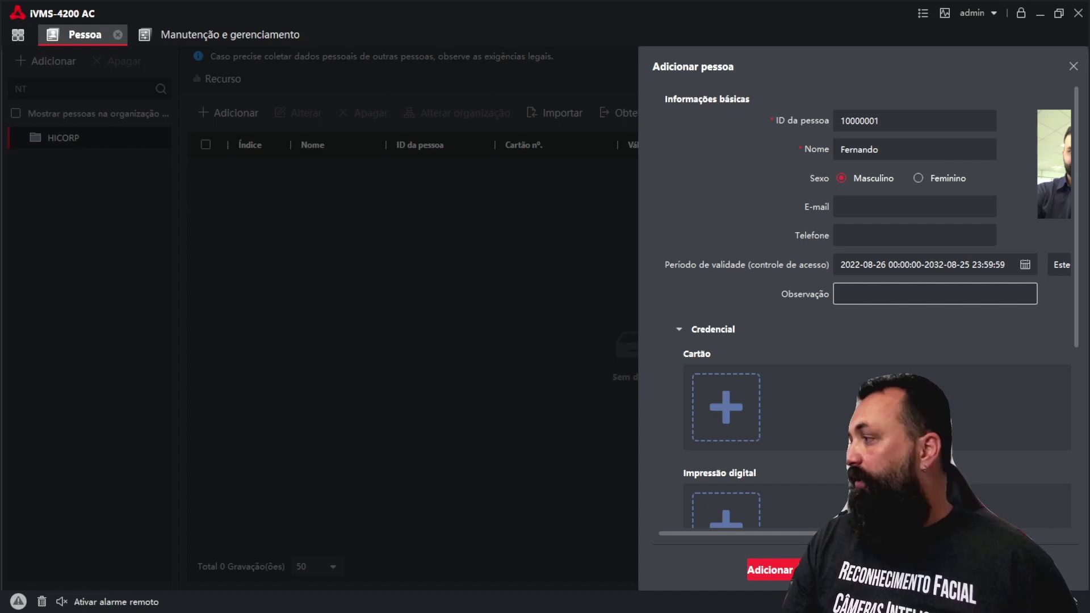
scroll(863, 307, "down", 1)
scroll(868, 307, "down", 3)
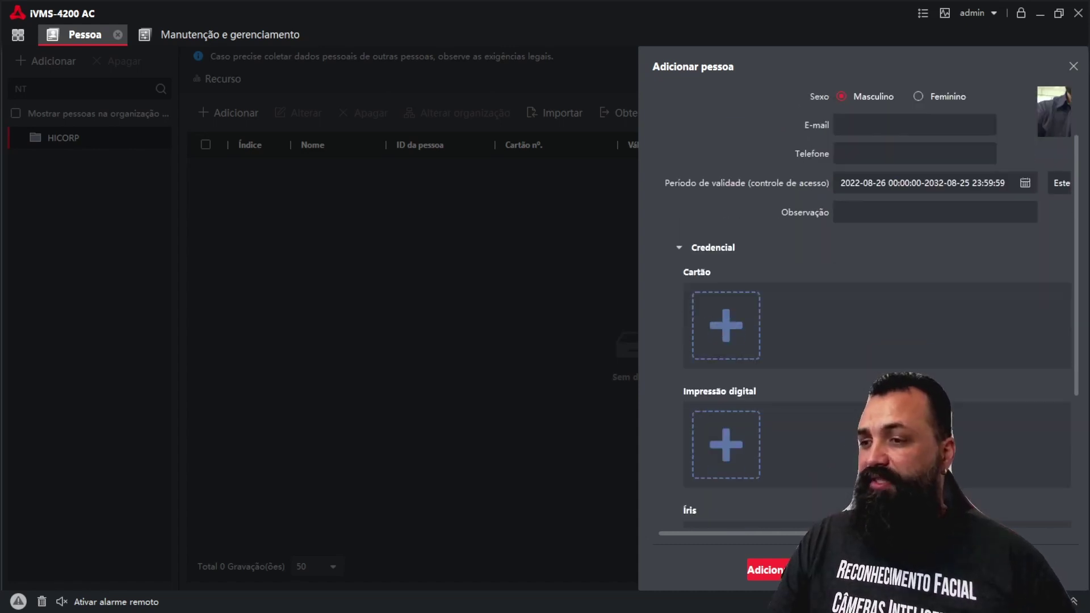
scroll(868, 306, "down", 2)
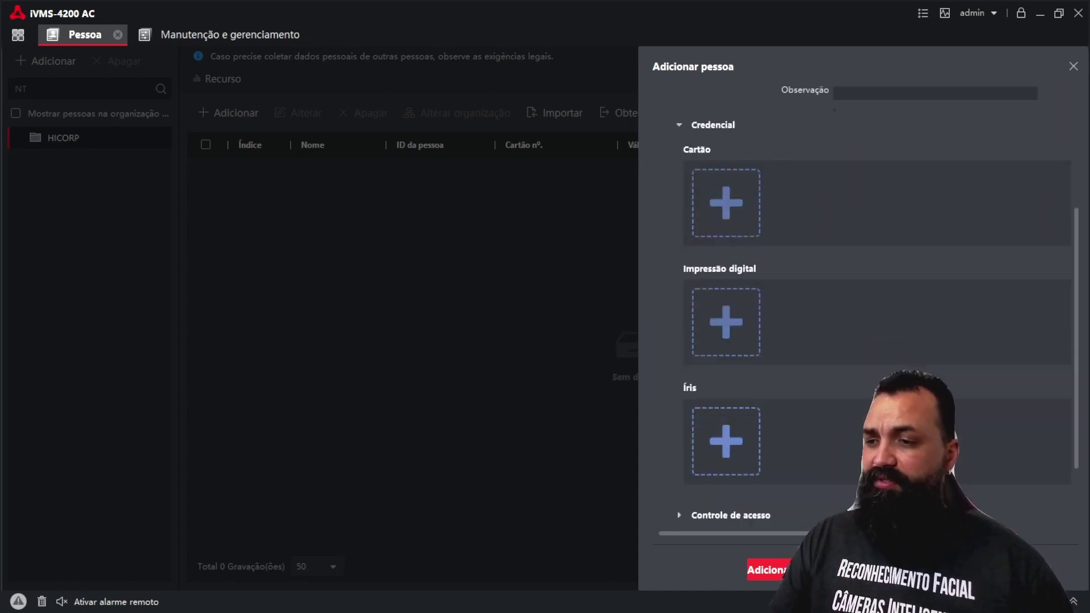
scroll(868, 306, "up", 1)
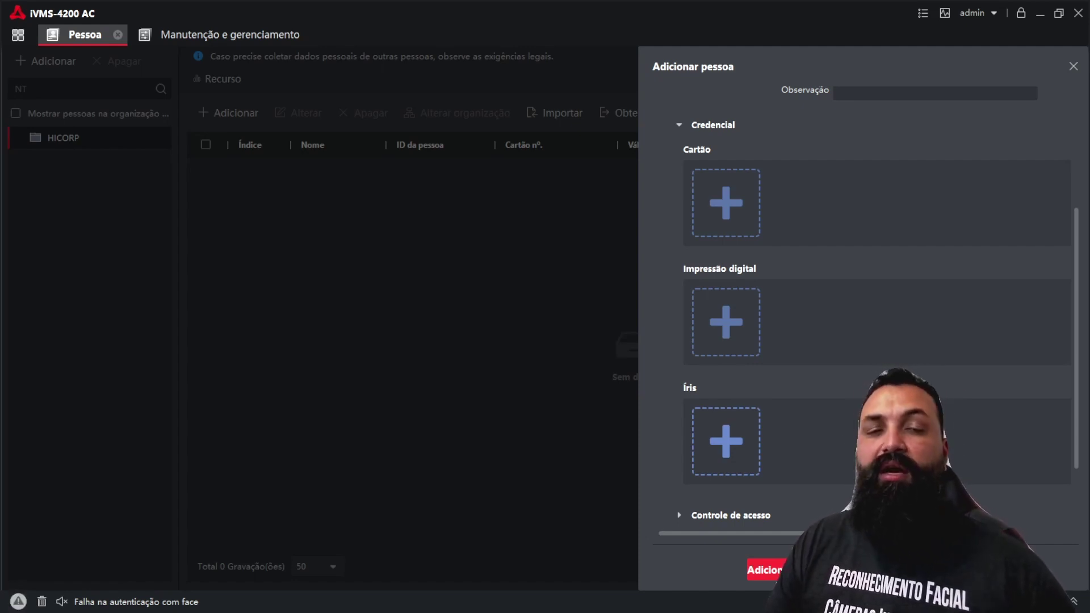
scroll(874, 284, "down", 2)
scroll(873, 284, "up", 1)
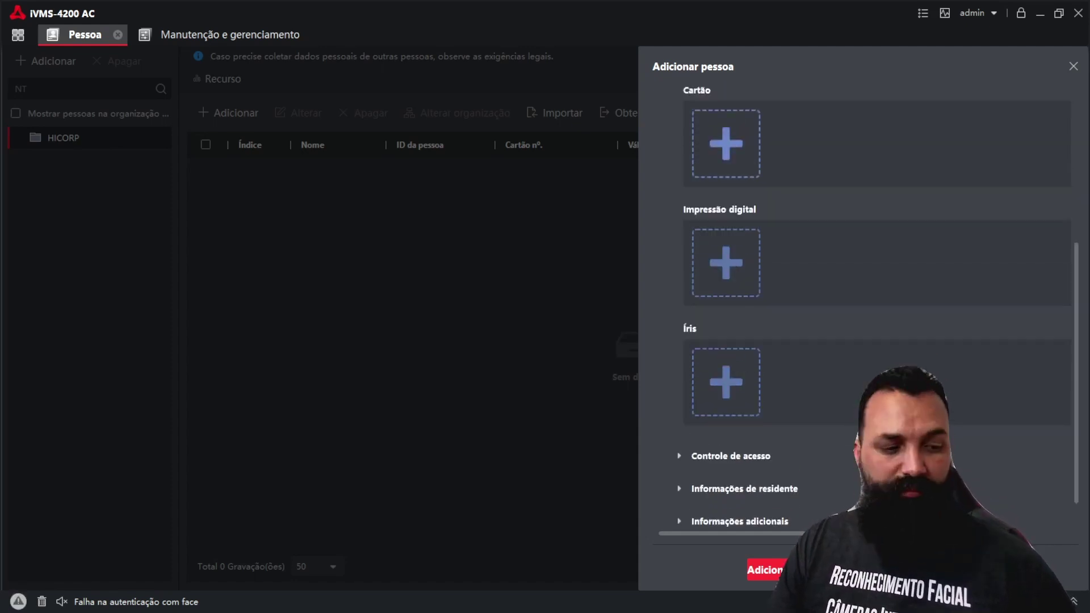
left_click(725, 143)
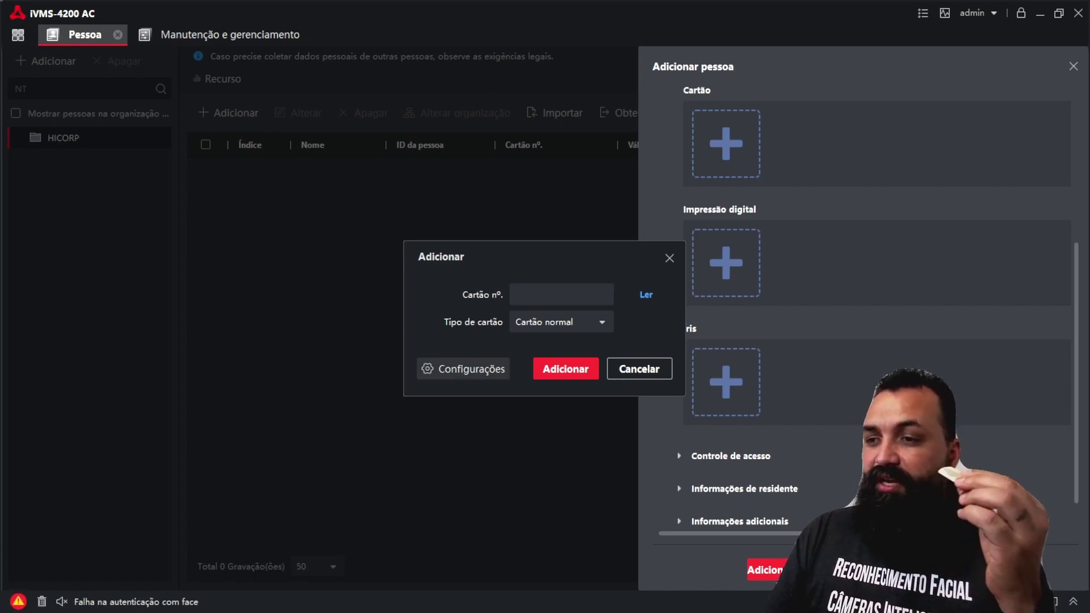
left_click(463, 368)
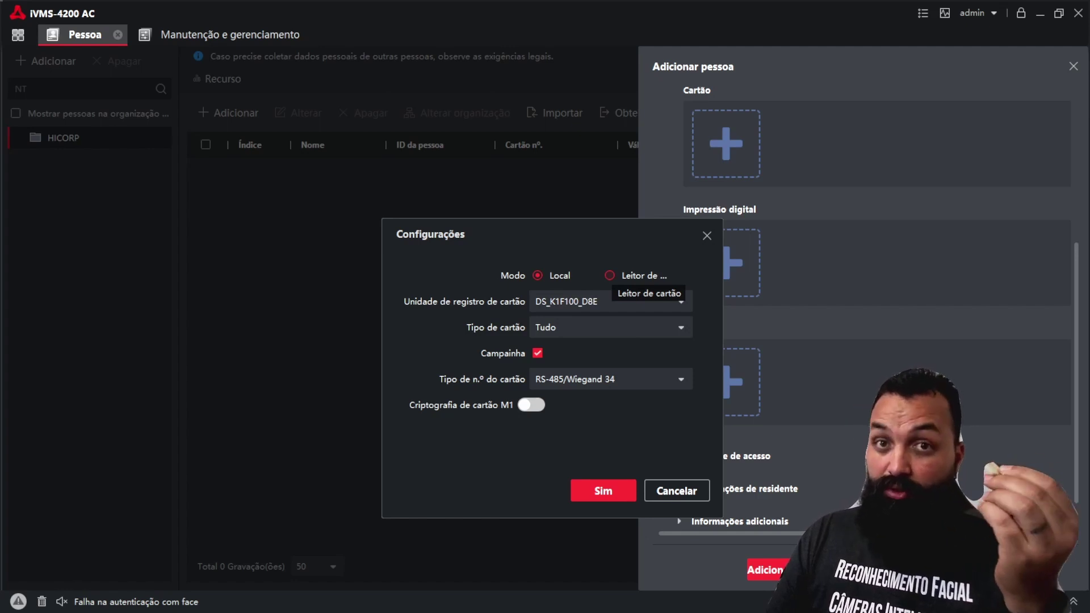
left_click(609, 275)
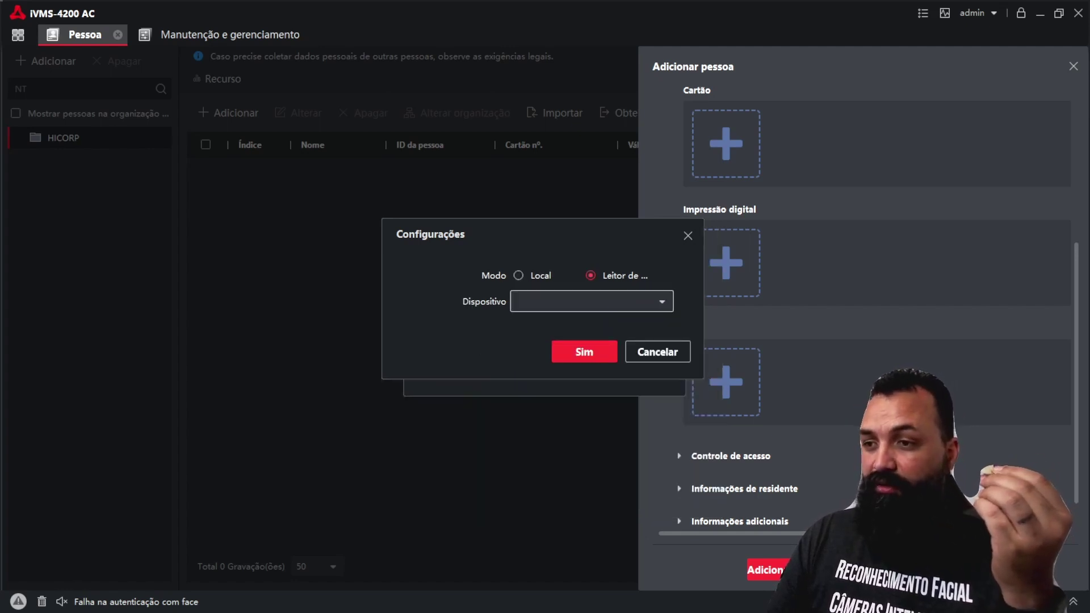
left_click(591, 301)
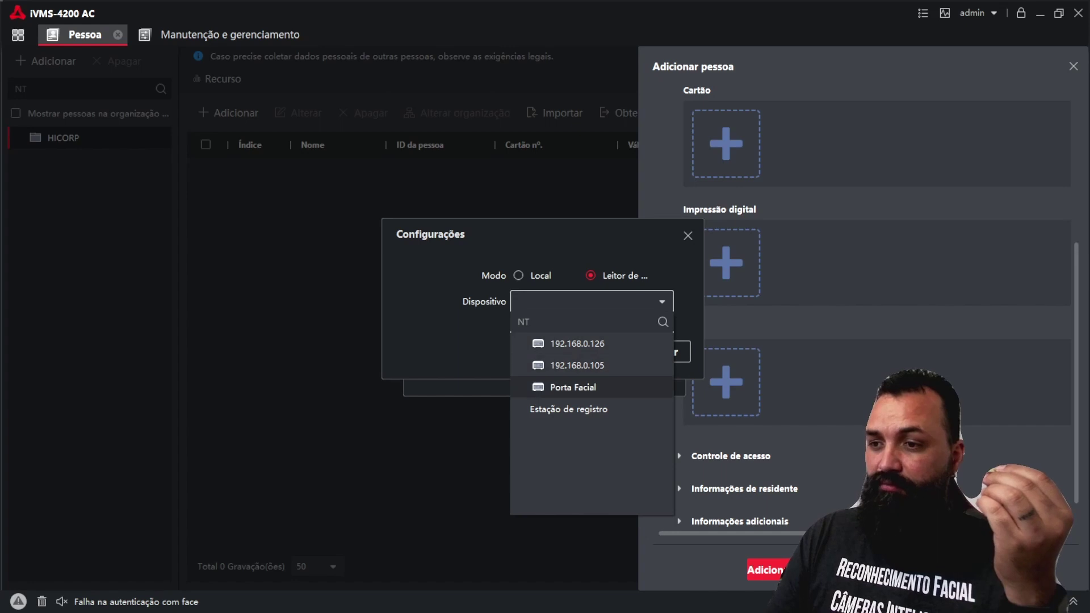
left_click(573, 387)
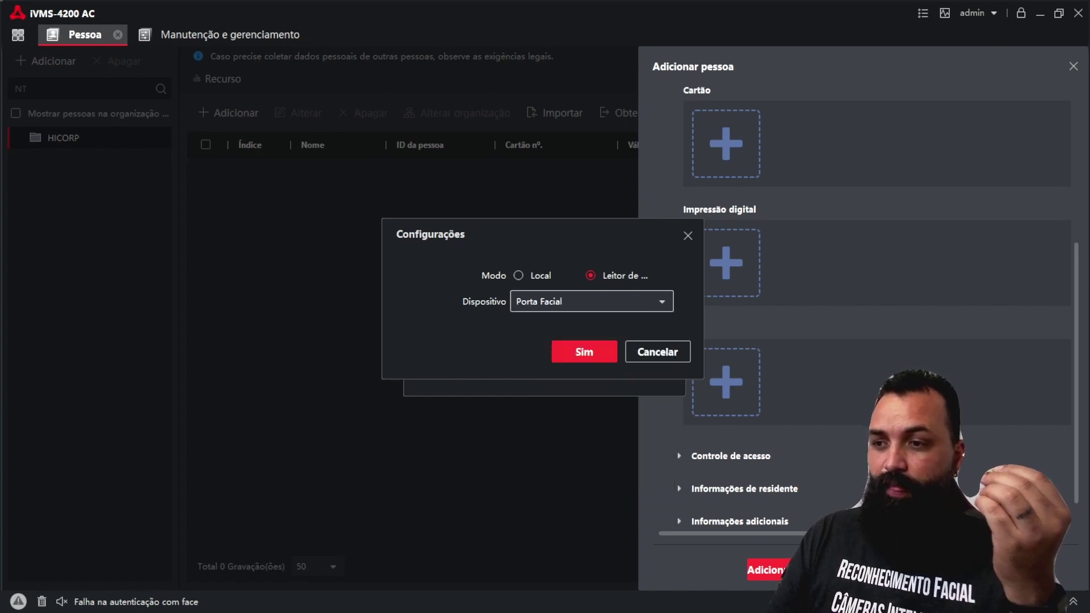
left_click(584, 351)
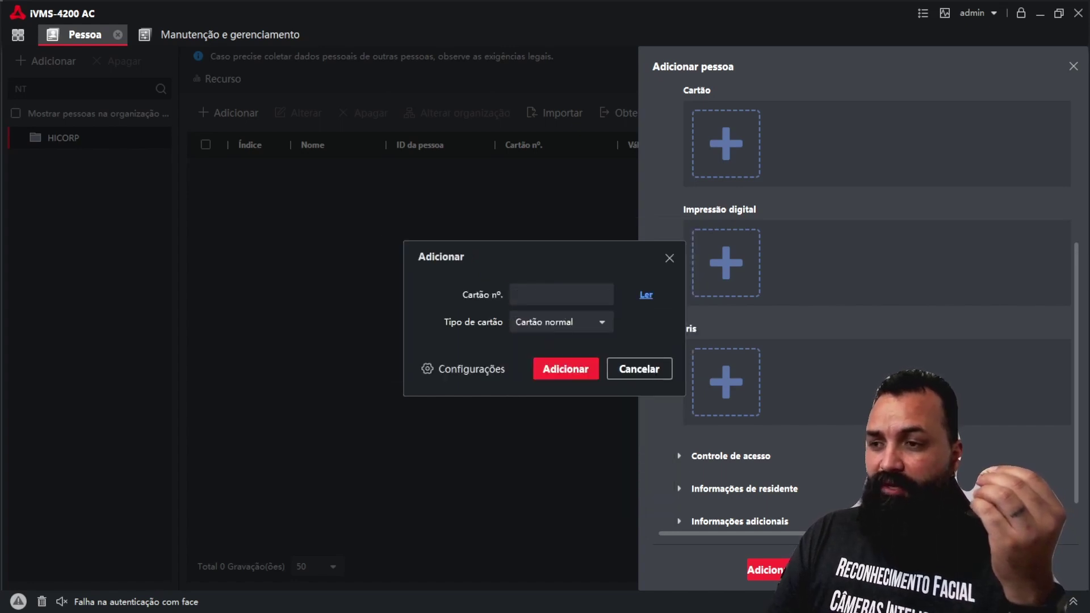
left_click(646, 294)
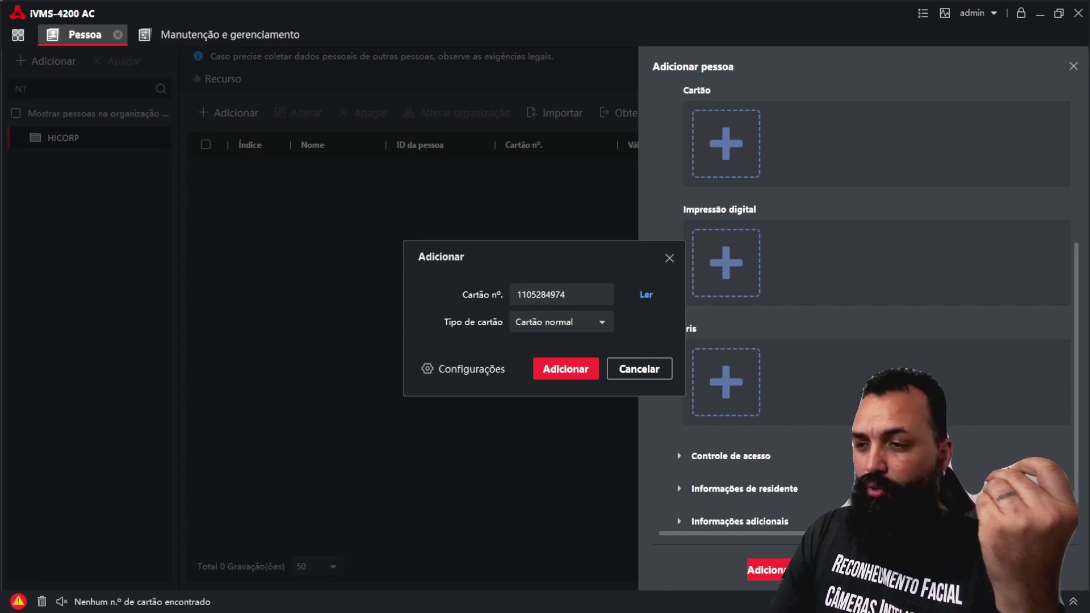
left_click(561, 294)
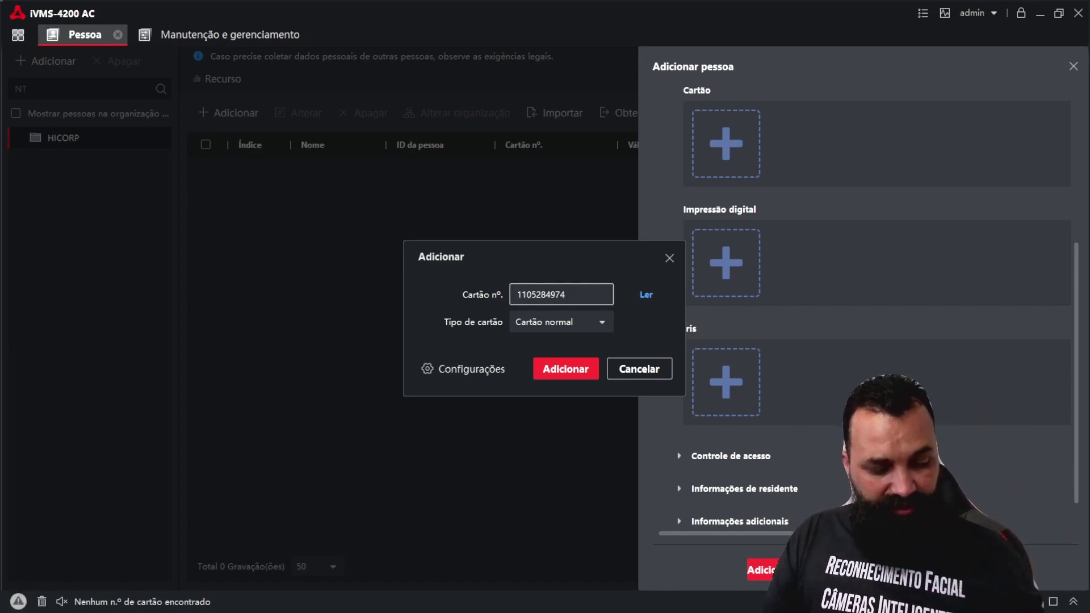
left_click(565, 369)
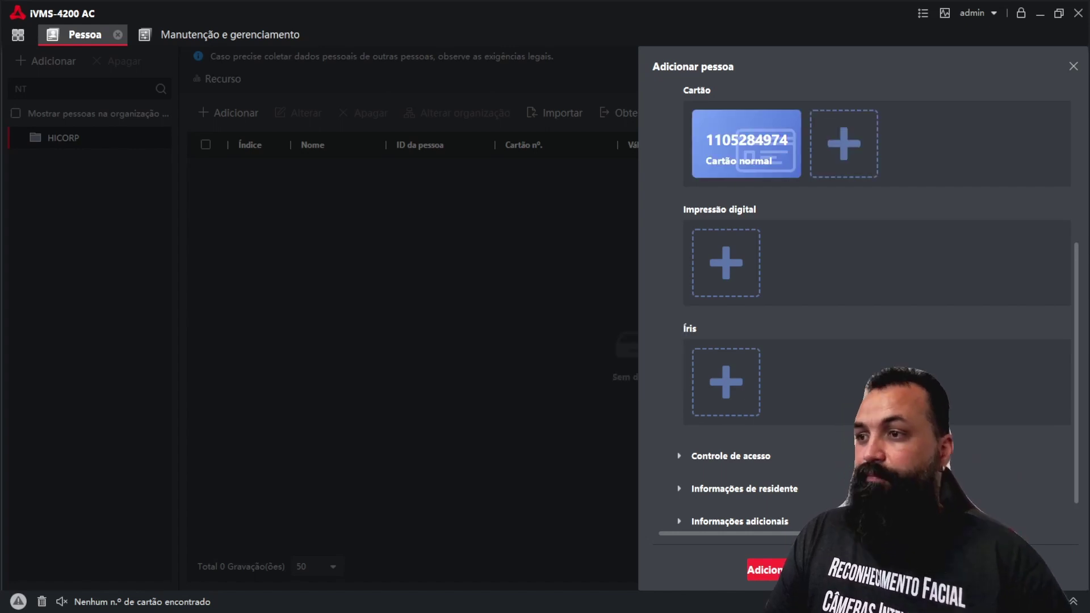
Step: Expand the access control and resident information sections, leaving access group and linked devices empty
left_click(679, 456)
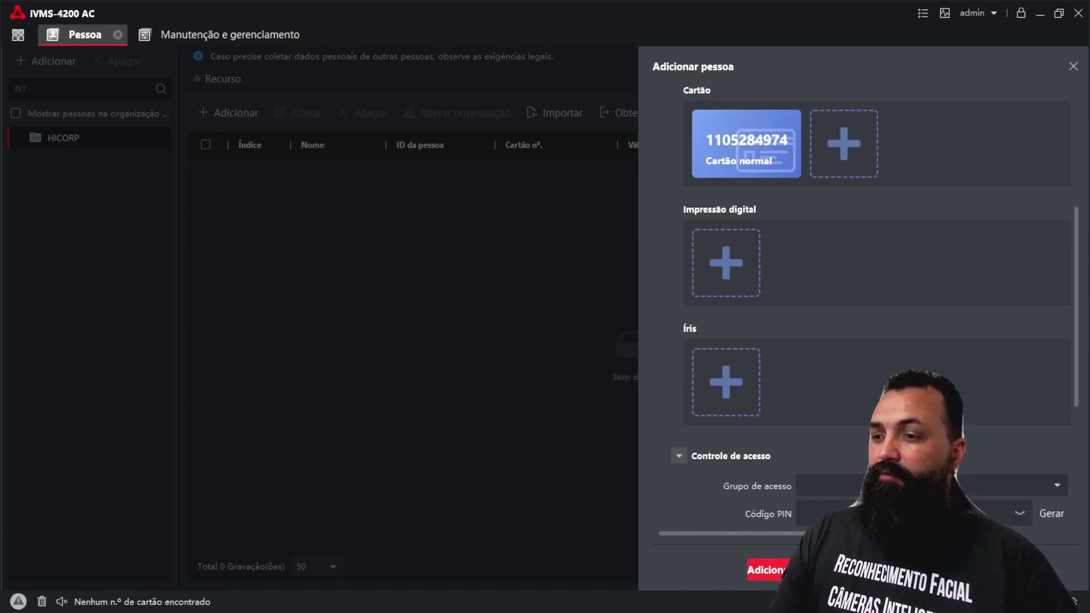
scroll(851, 369, "down", 3)
left_click(1056, 280)
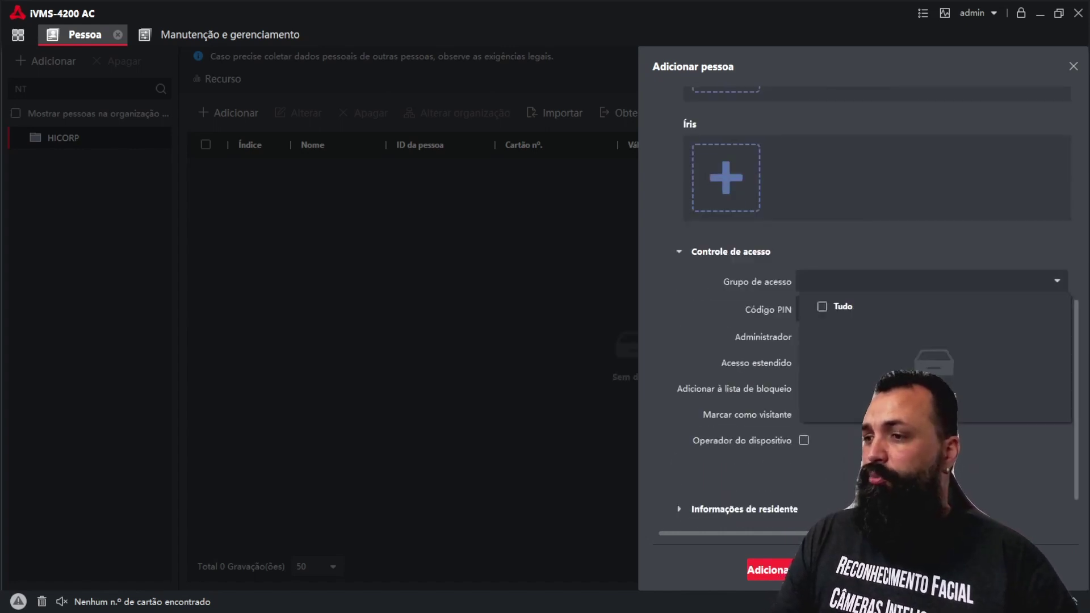
key("Escape")
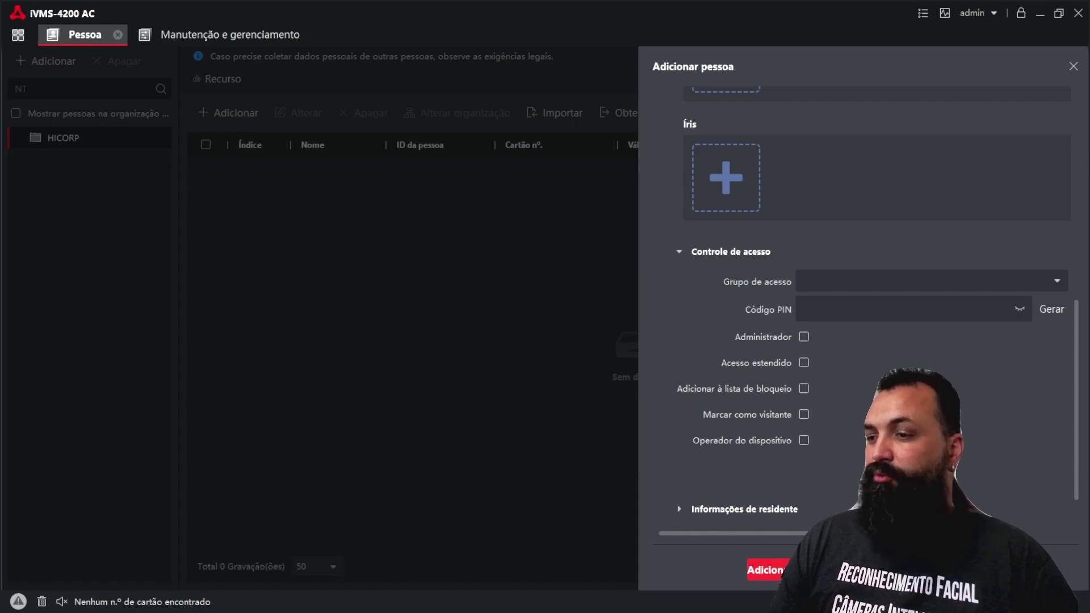
scroll(857, 340, "down", 1)
left_click(679, 448)
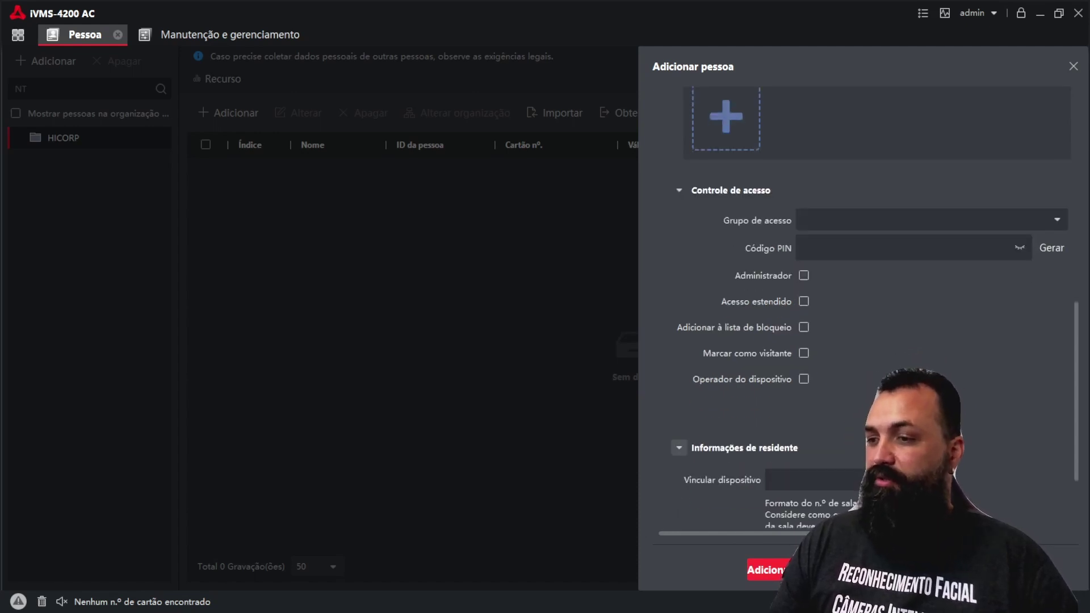
scroll(679, 448, "down", 2)
left_click(846, 363)
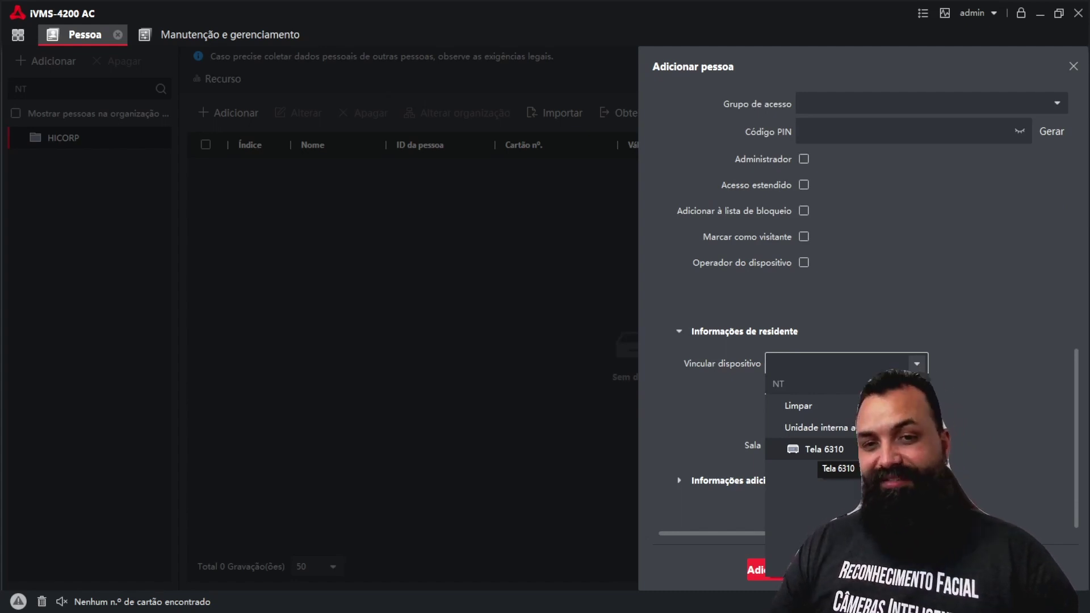
key("Escape")
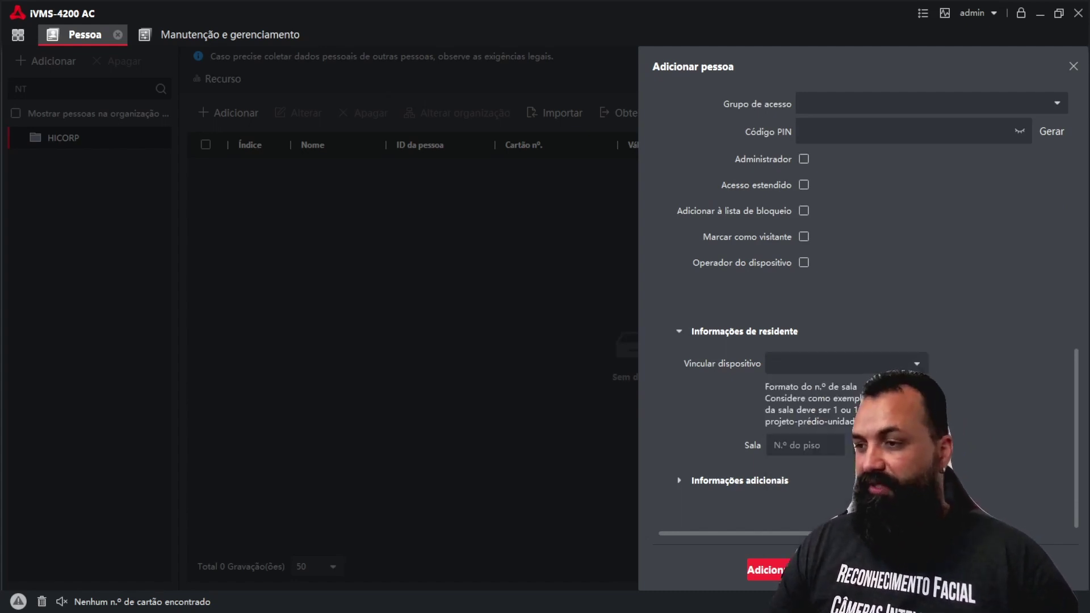
Step: Enter 1 and 1 in the Sala fields and save the new person
left_click(805, 445)
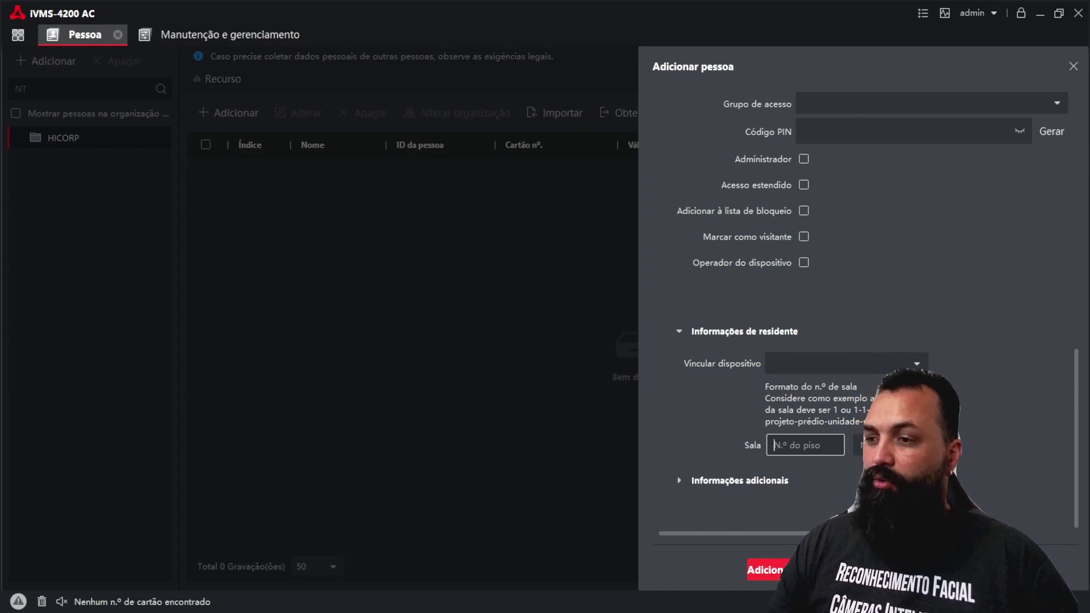
type("1")
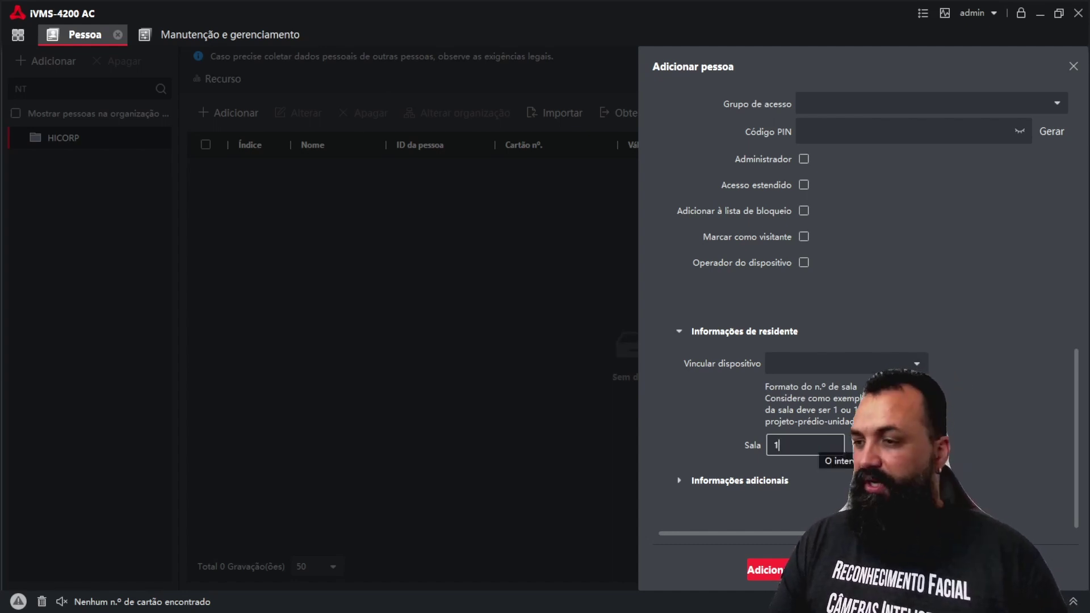
key("Tab")
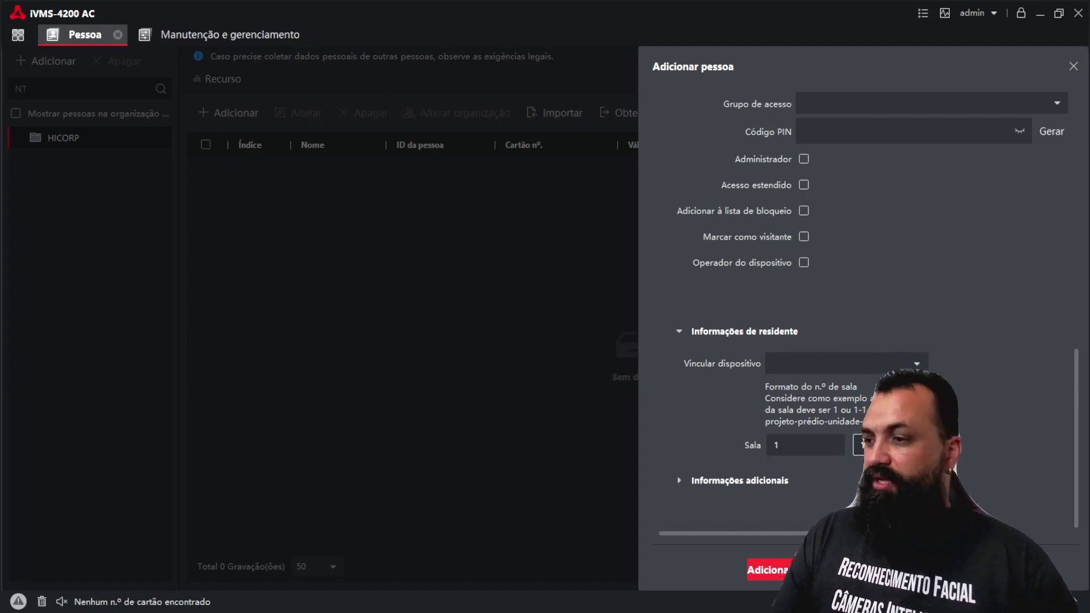
type("1")
key("Tab")
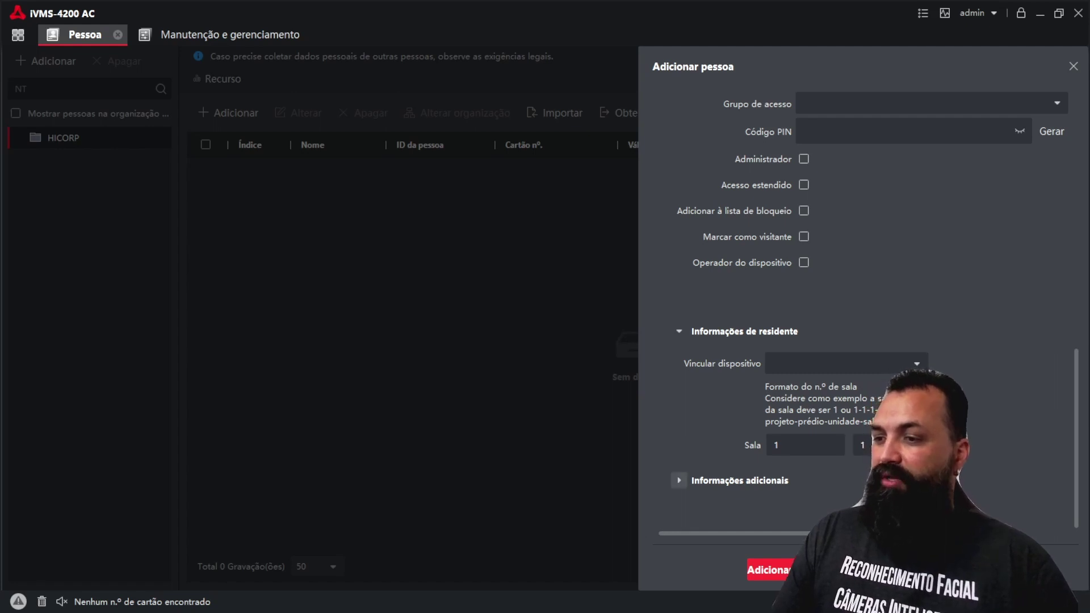
key("space")
key("Tab")
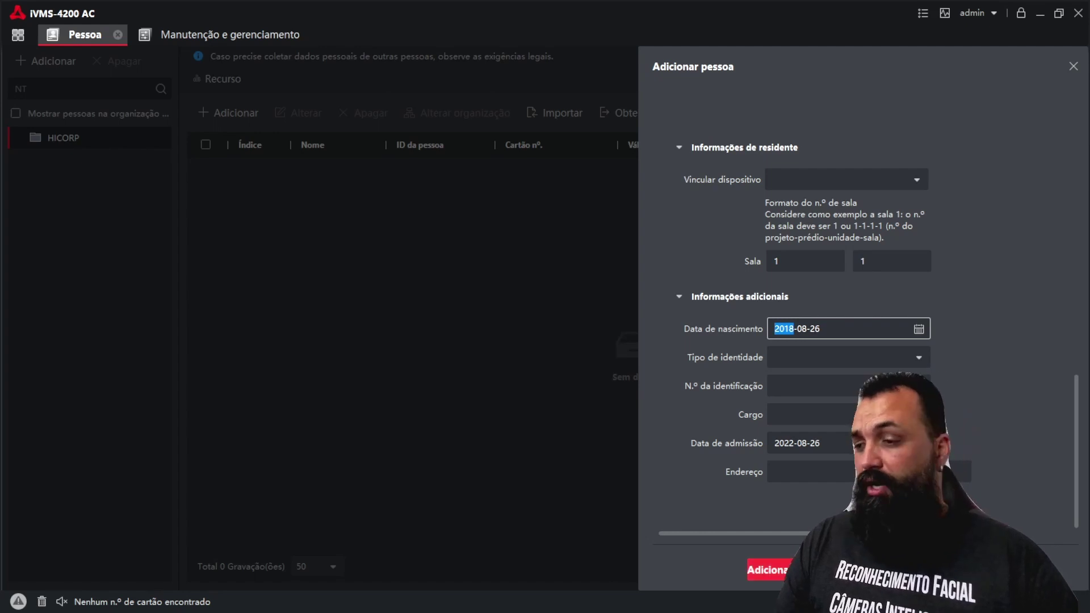
key("Return")
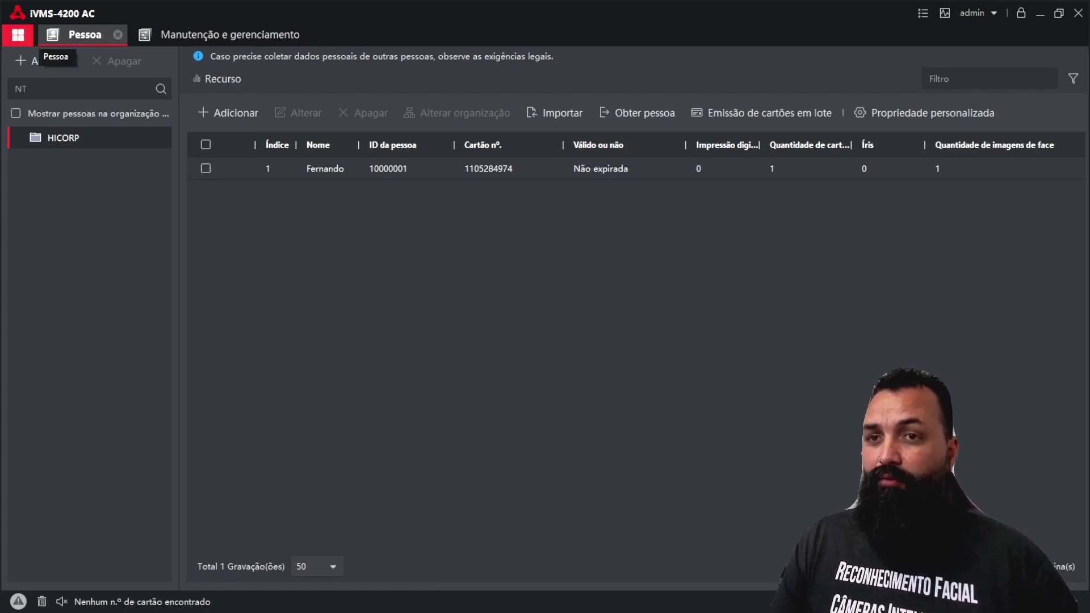
Step: Go to Controle de acesso > Autorização > Grupo de acesso and begin adding a new access group
left_click(18, 35)
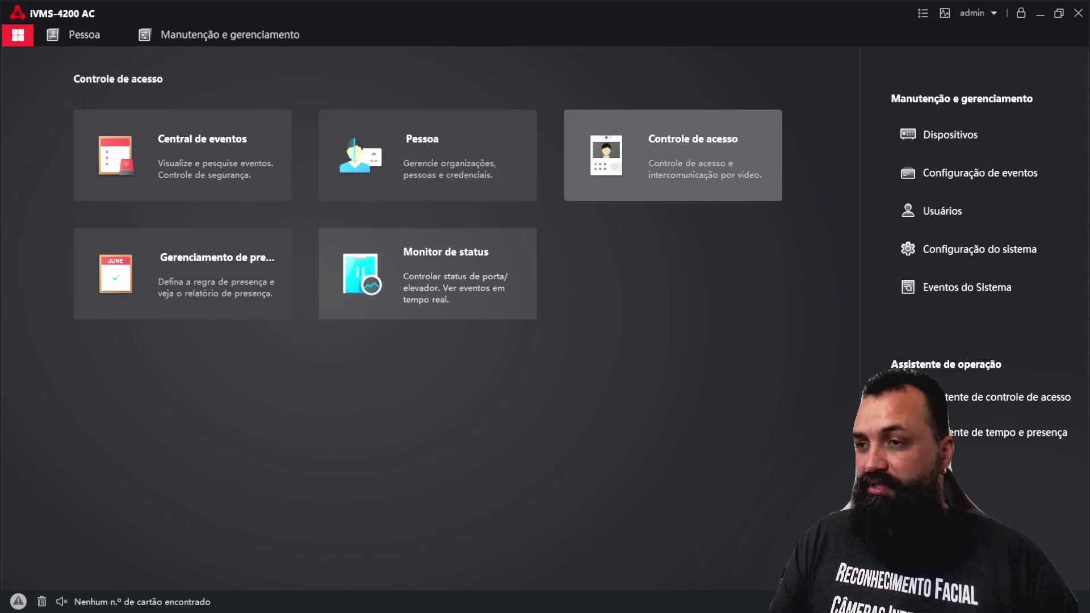
left_click(672, 155)
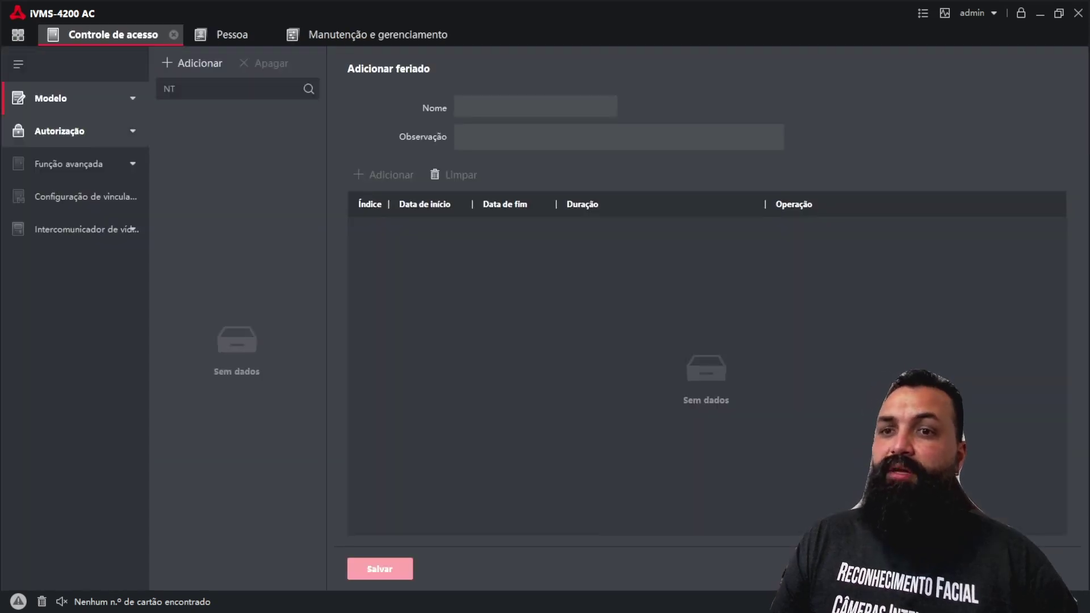
left_click(60, 131)
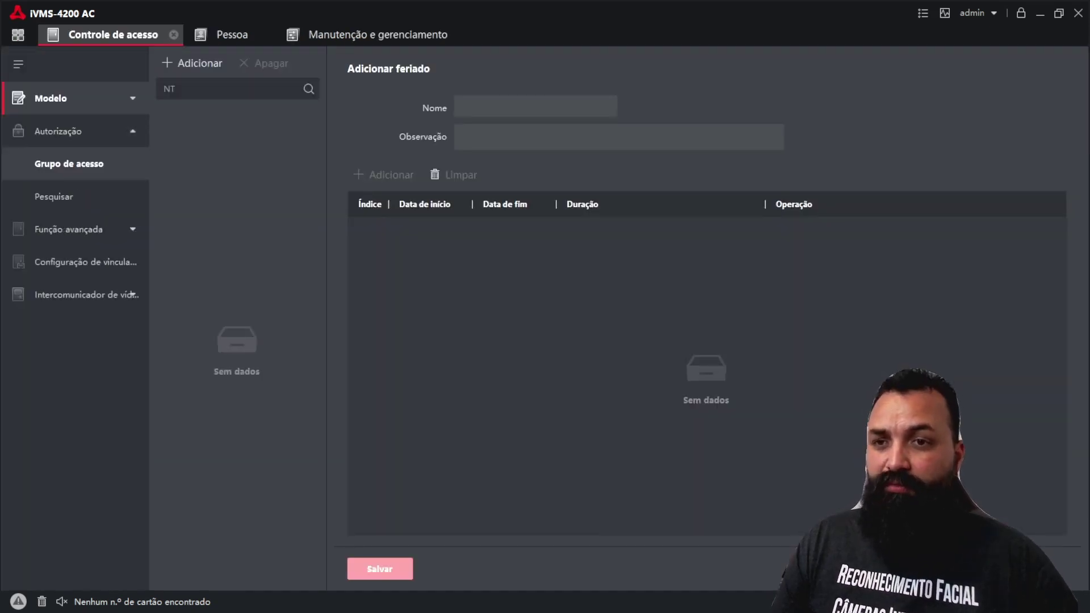
left_click(69, 163)
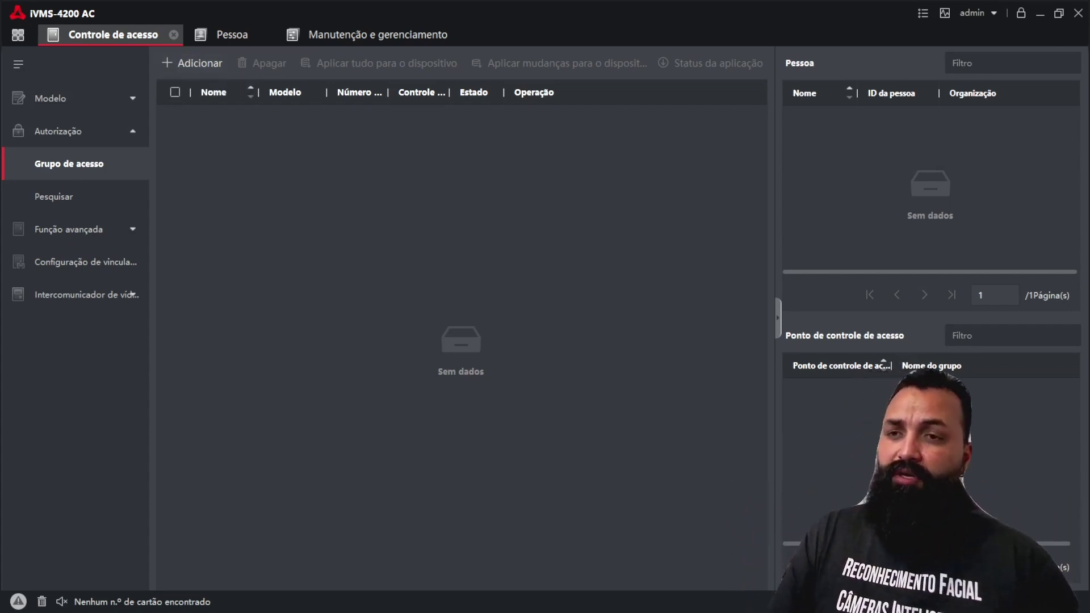
left_click(191, 62)
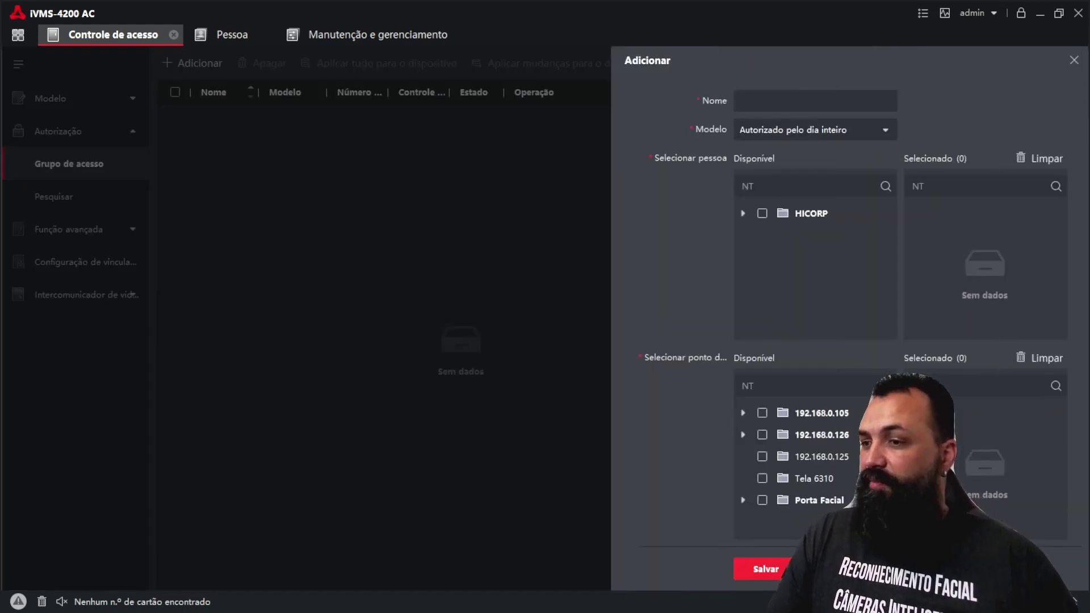
Step: Name the group TESTE, include the HICORP person and the Porta Facial door, and save
left_click(815, 100)
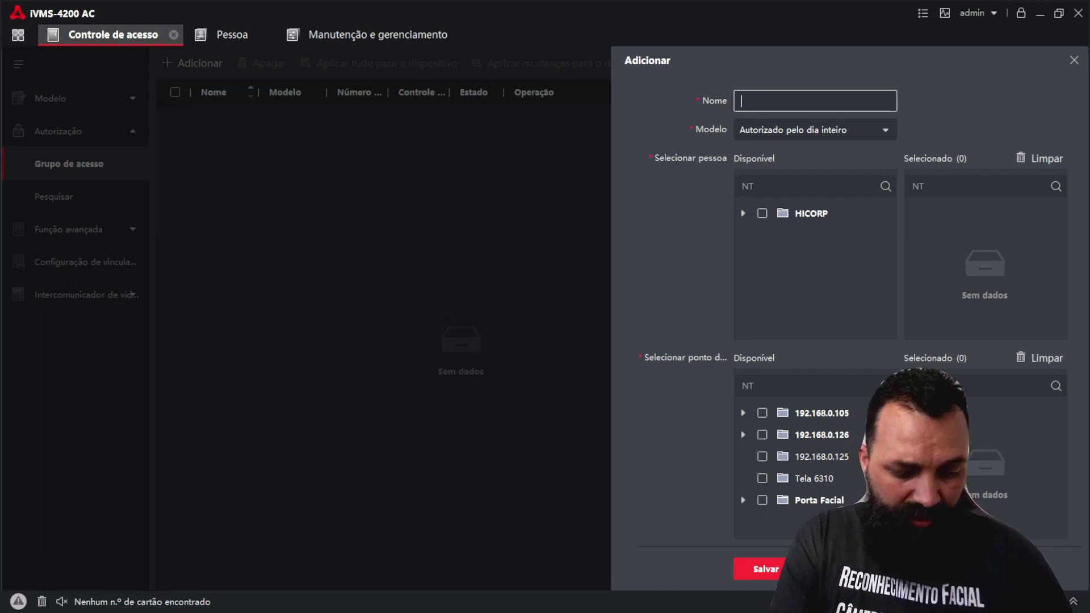
type("TESTE")
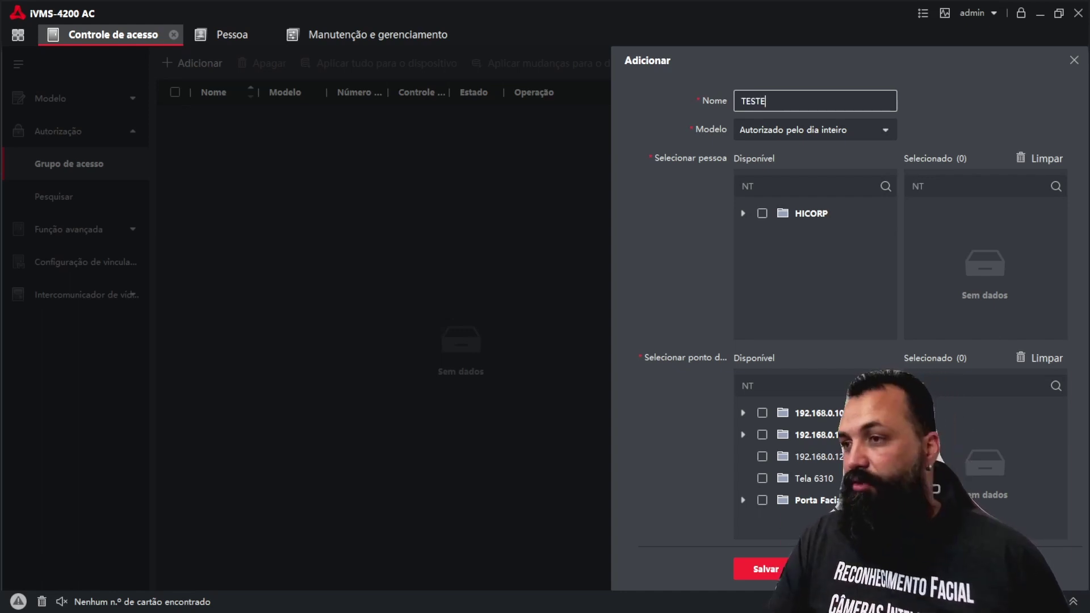
key("Tab")
type("TE")
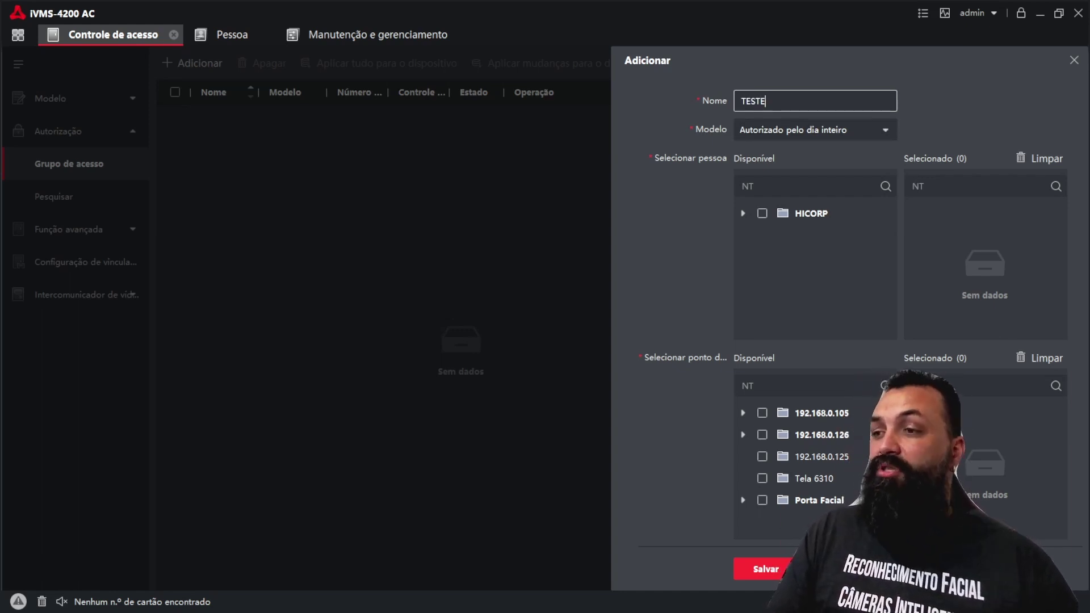
left_click(742, 213)
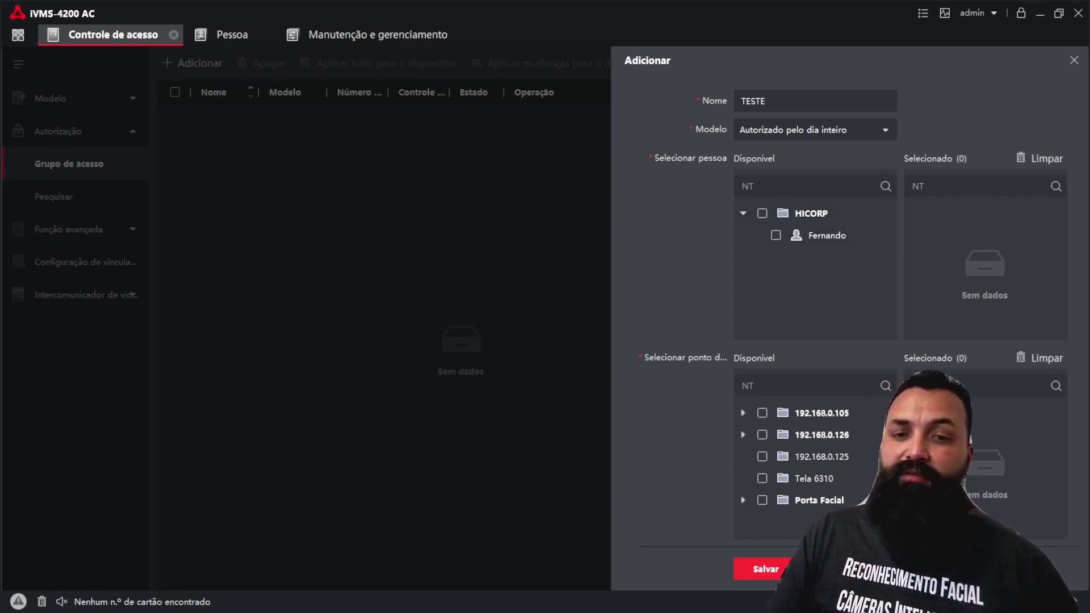
left_click(762, 213)
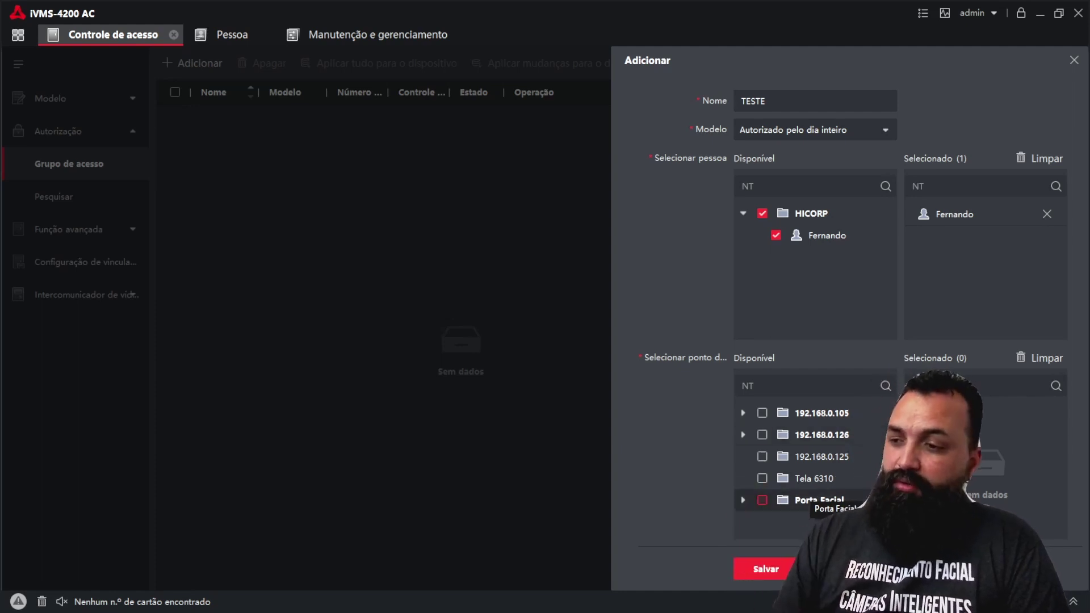
left_click(762, 499)
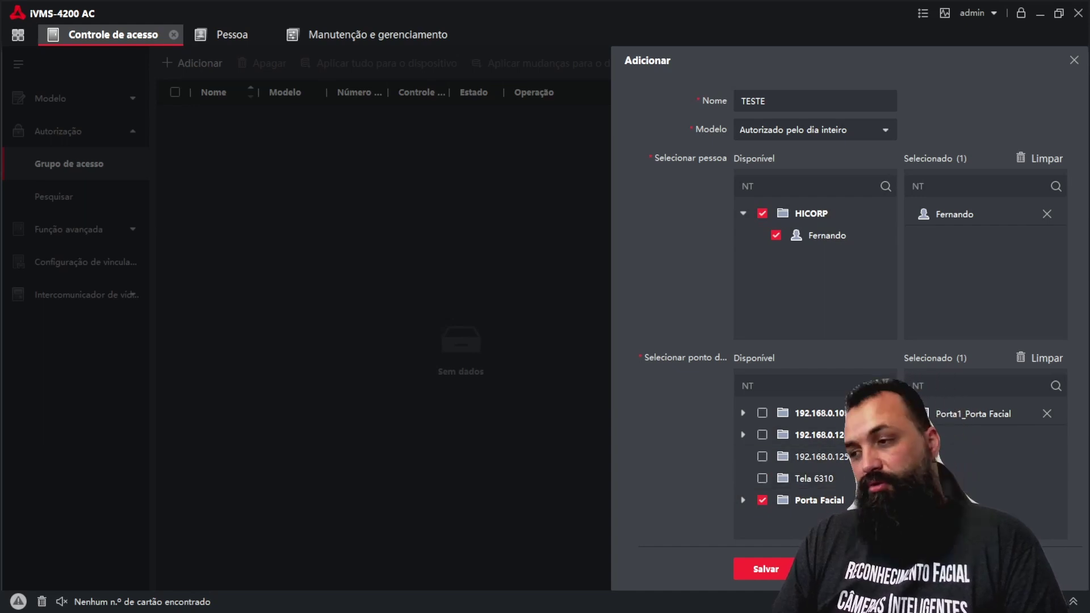
key("Return")
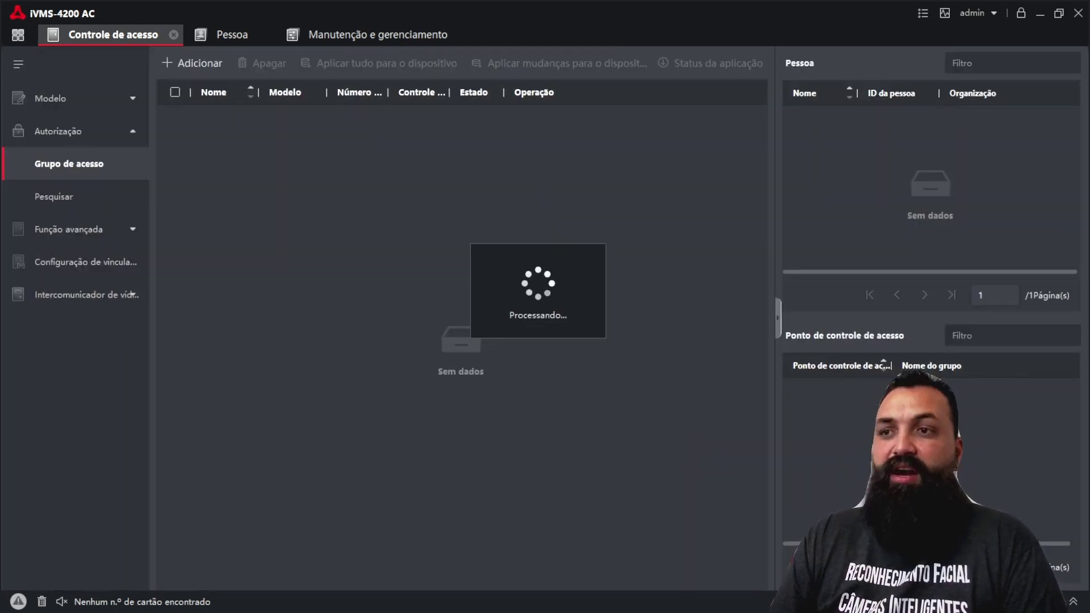
Step: Apply the whole TESTE group to the devices, confirming Porta Facial shows 100% Todos aplicados
left_click(175, 116)
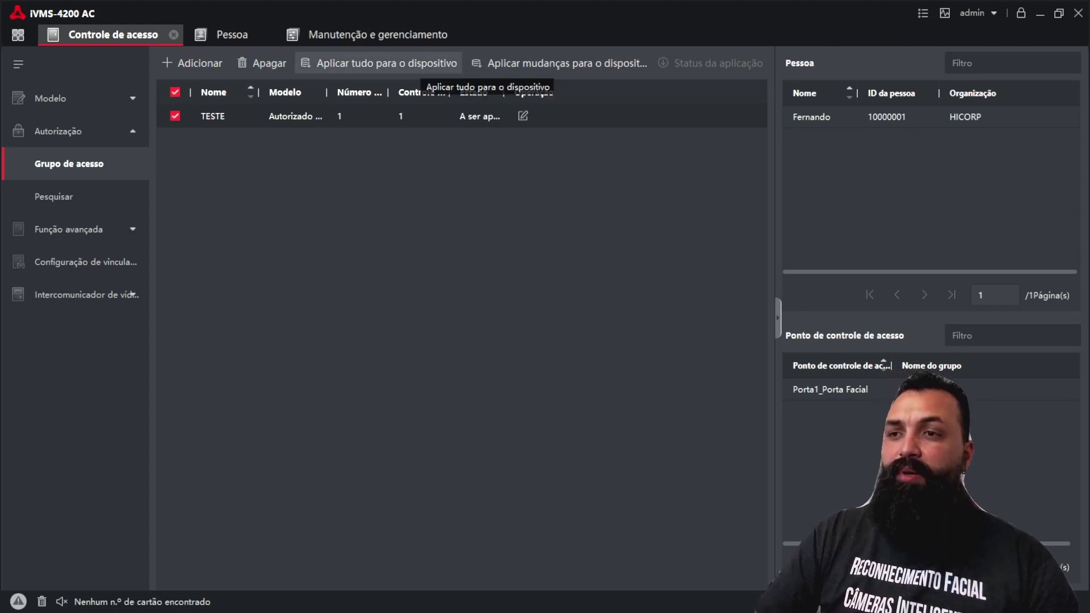
left_click(420, 67)
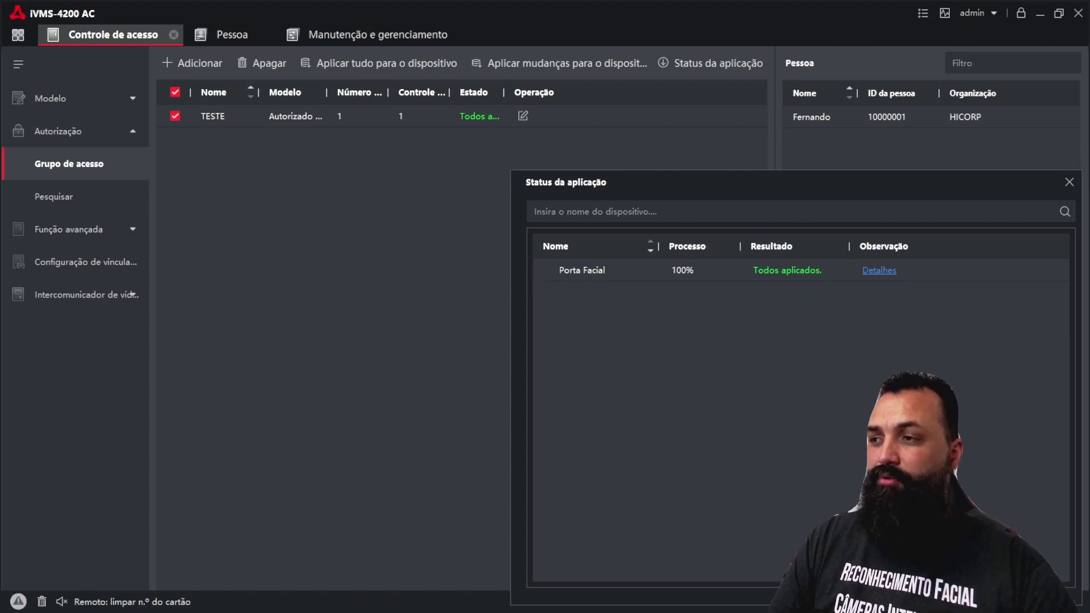
key("Escape")
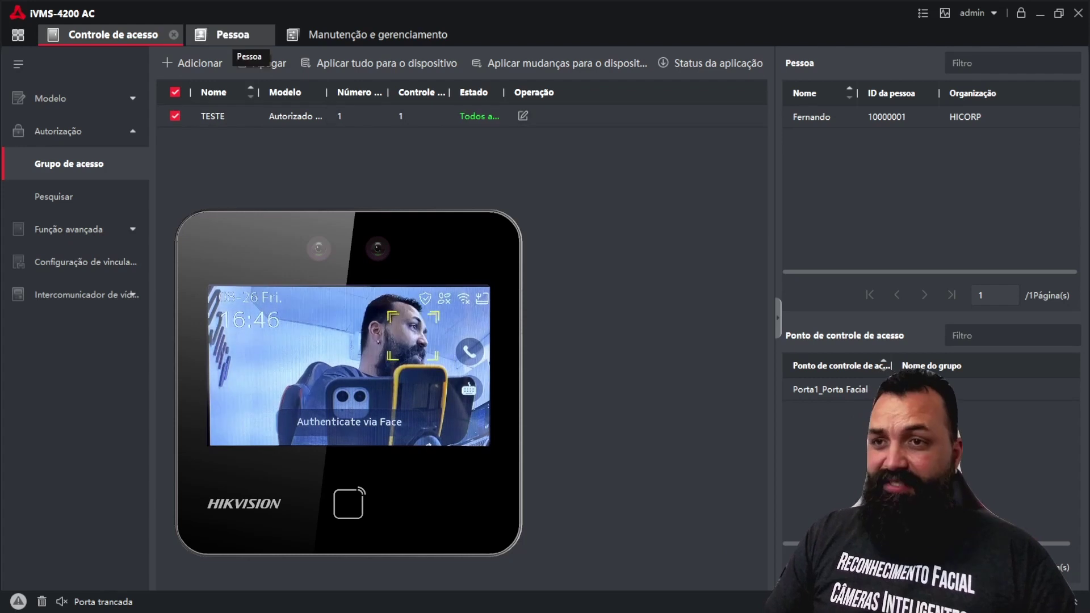
Step: Open the Obter pessoa panel on the Pessoa page and show the Selecionar dispositivo list
left_click(233, 35)
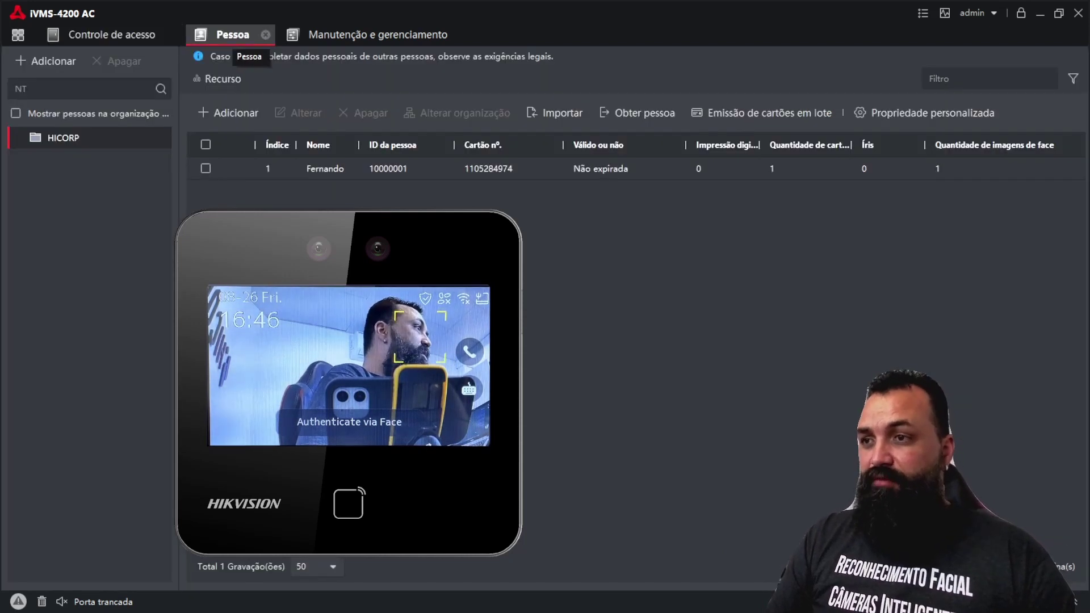
left_click(112, 34)
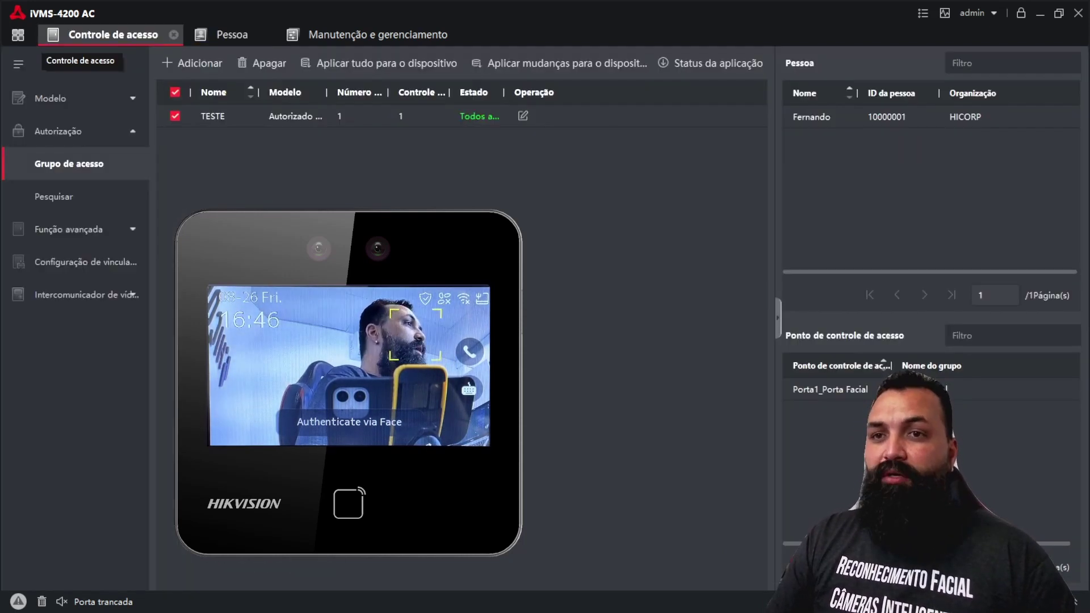
left_click(18, 35)
left_click(428, 155)
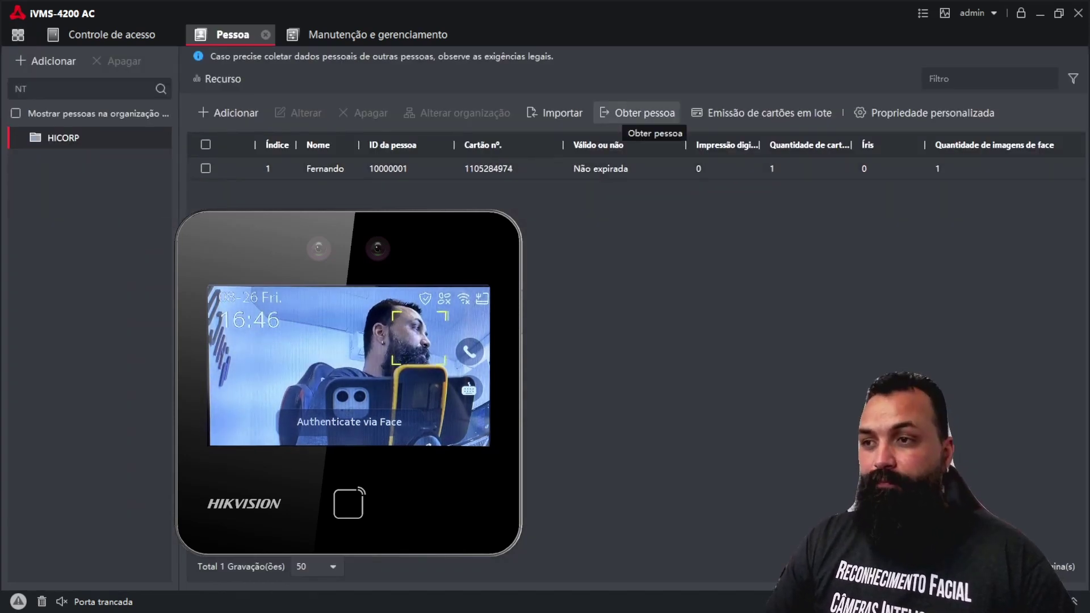
left_click(637, 113)
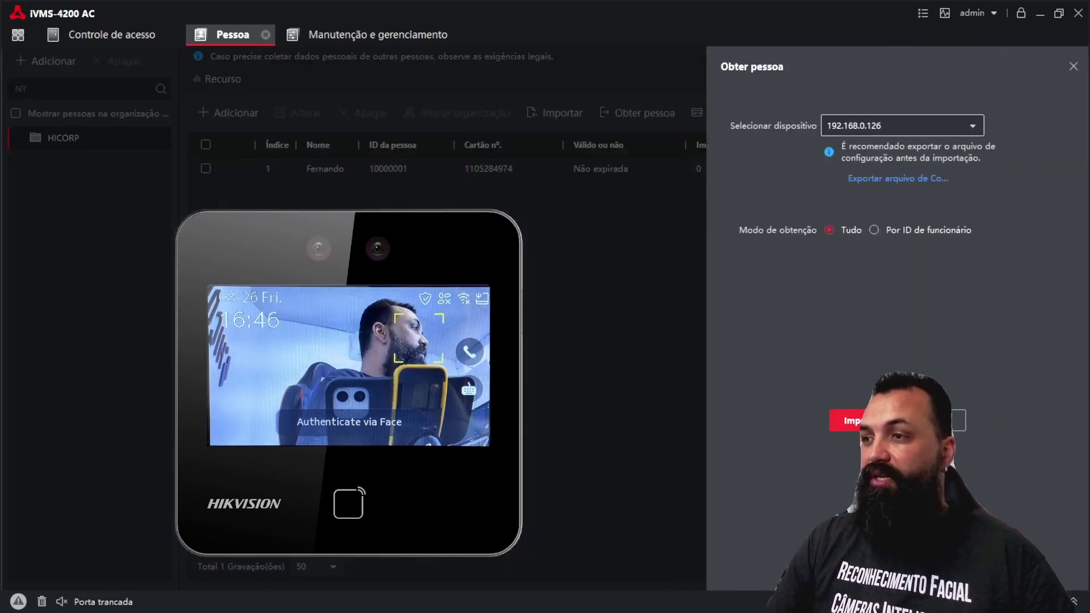
left_click(377, 35)
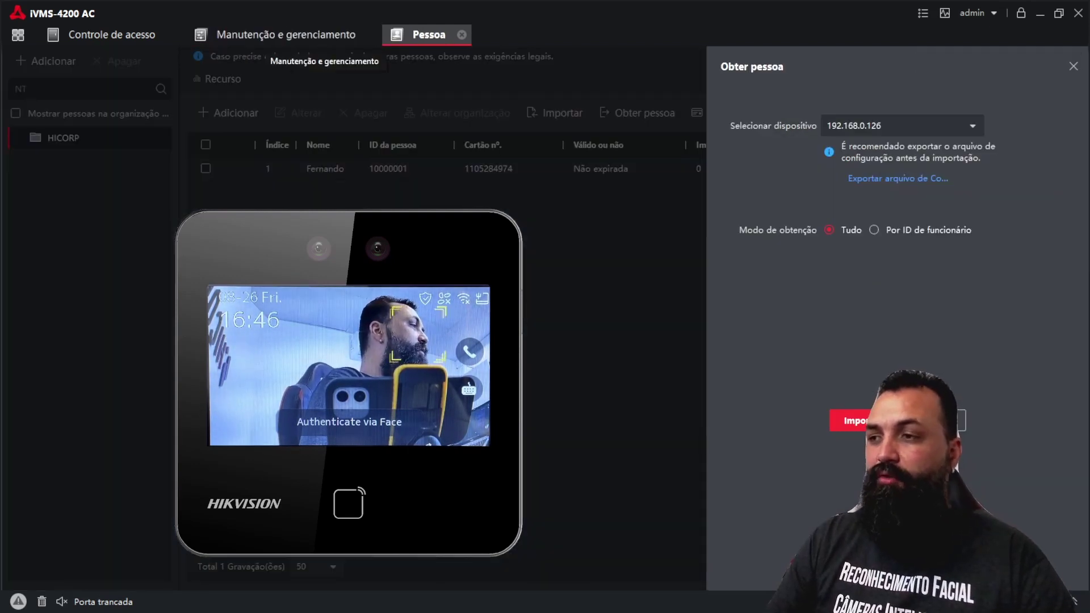
left_click(366, 35)
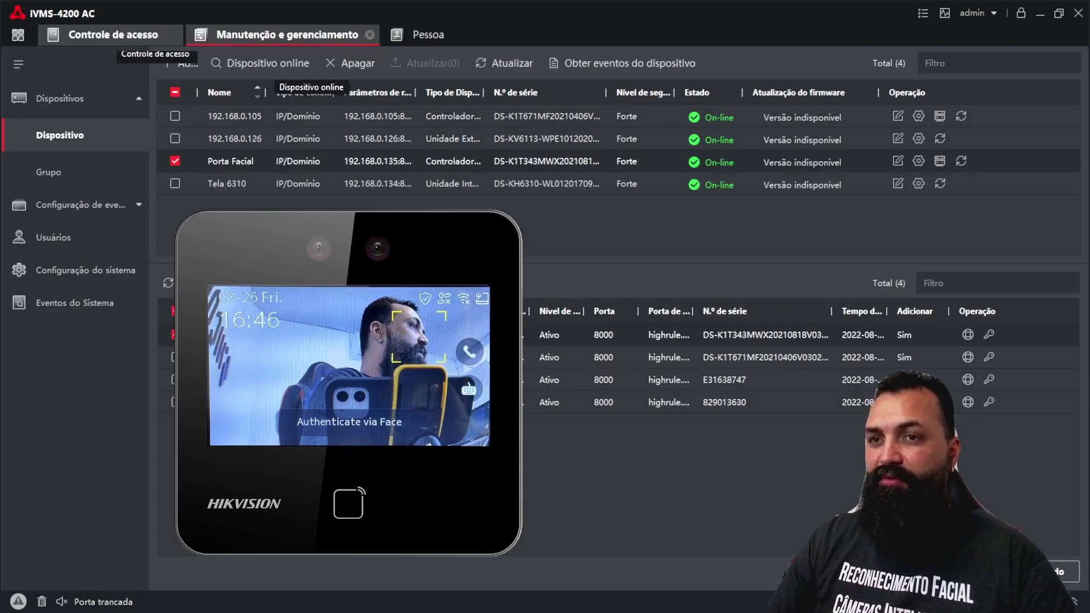
left_click(112, 34)
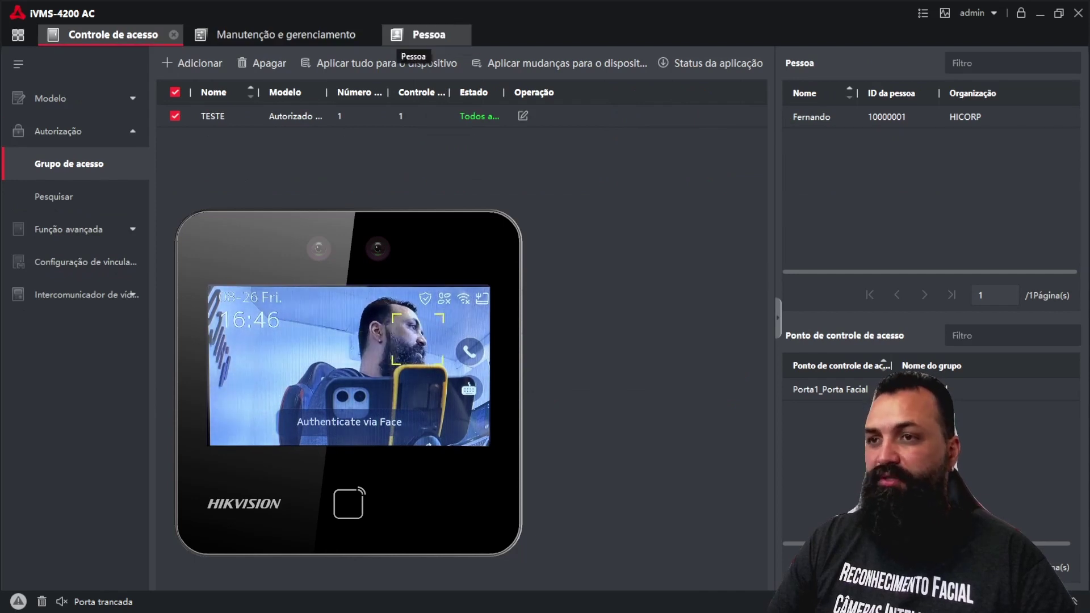
left_click(427, 35)
left_click(902, 126)
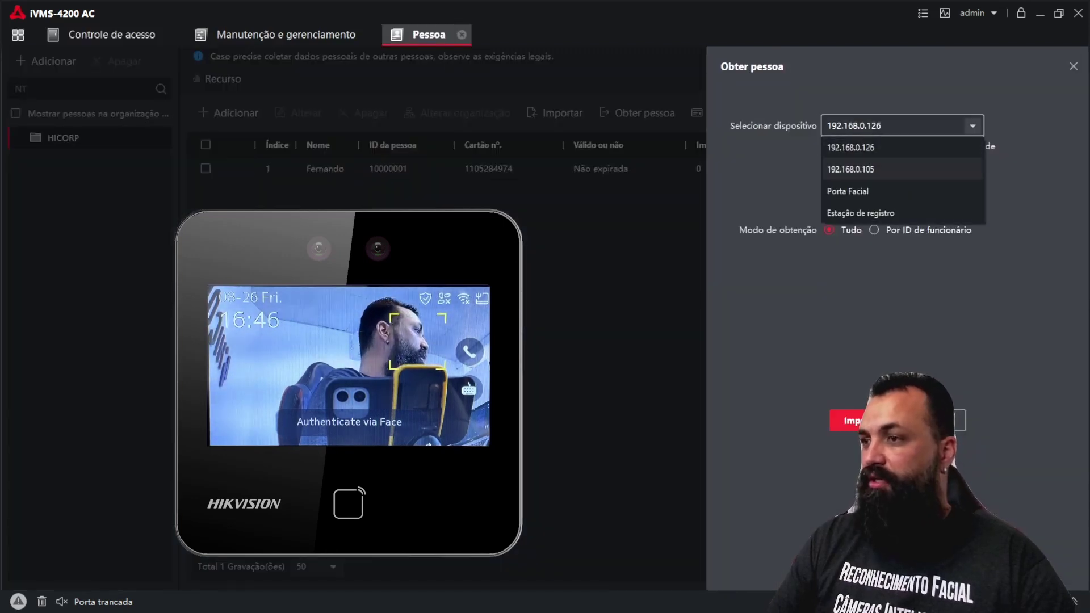
Step: Import the people from device 192.168.0.105 and open the fetched person's record for editing
left_click(857, 169)
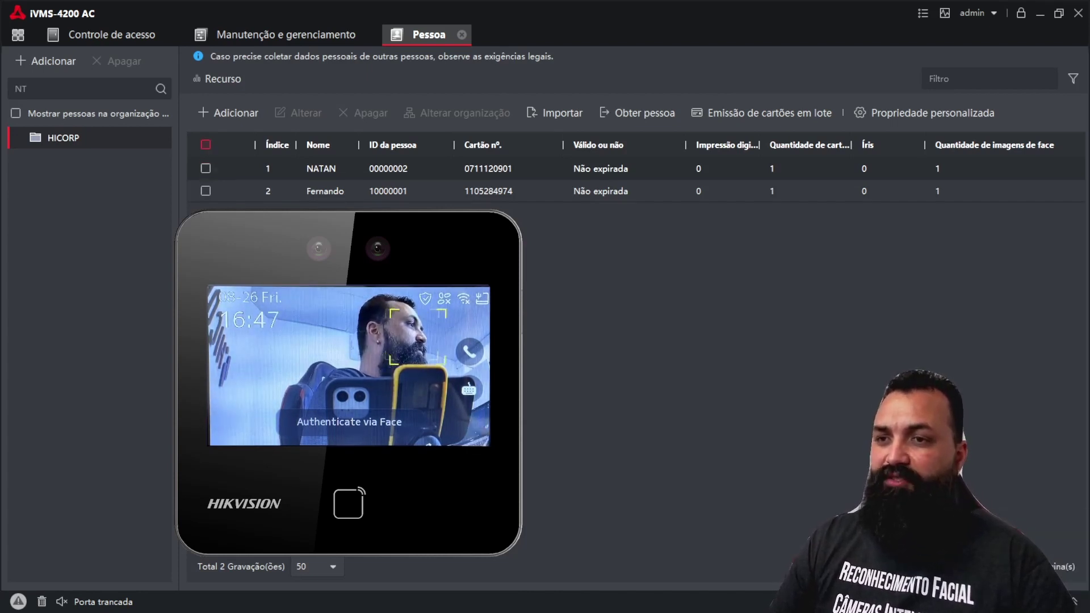
left_click(206, 168)
left_click(299, 113)
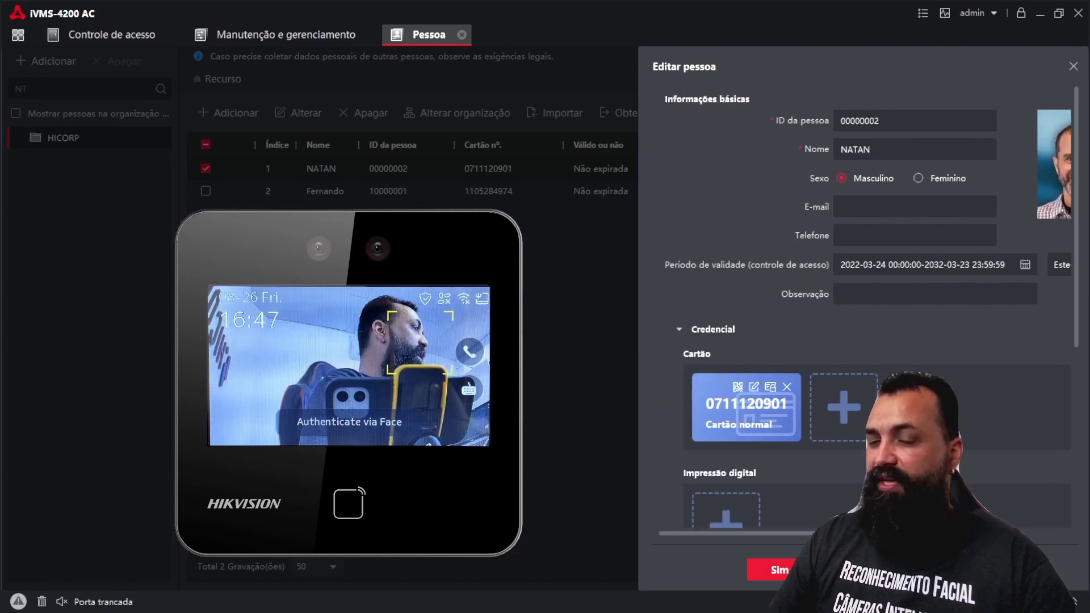
Step: Close the fetched person's Editar pessoa panel without changes
mouse_move(746, 407)
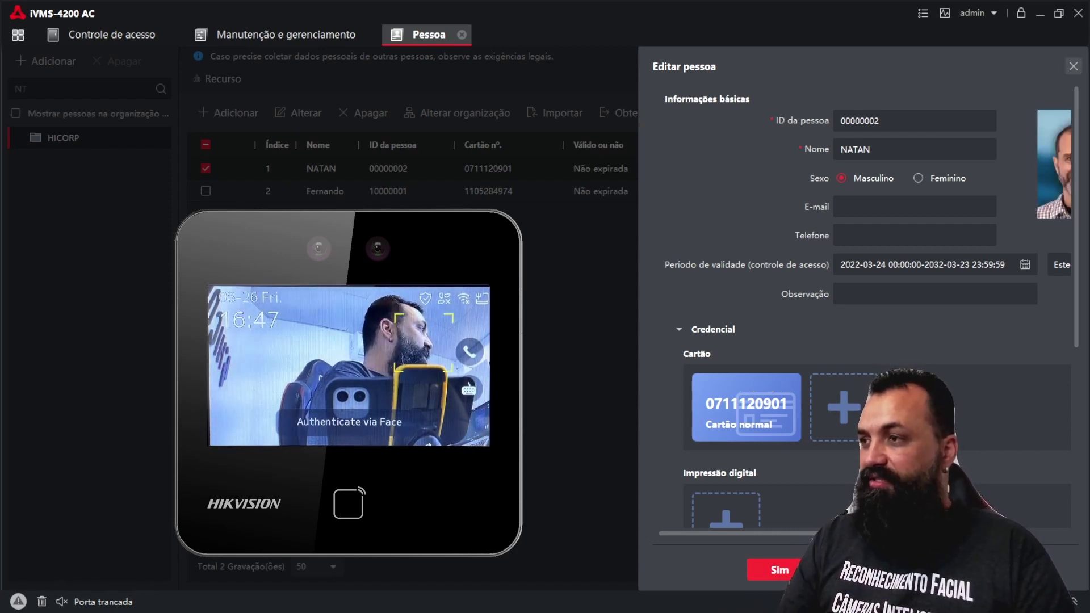
left_click(1073, 67)
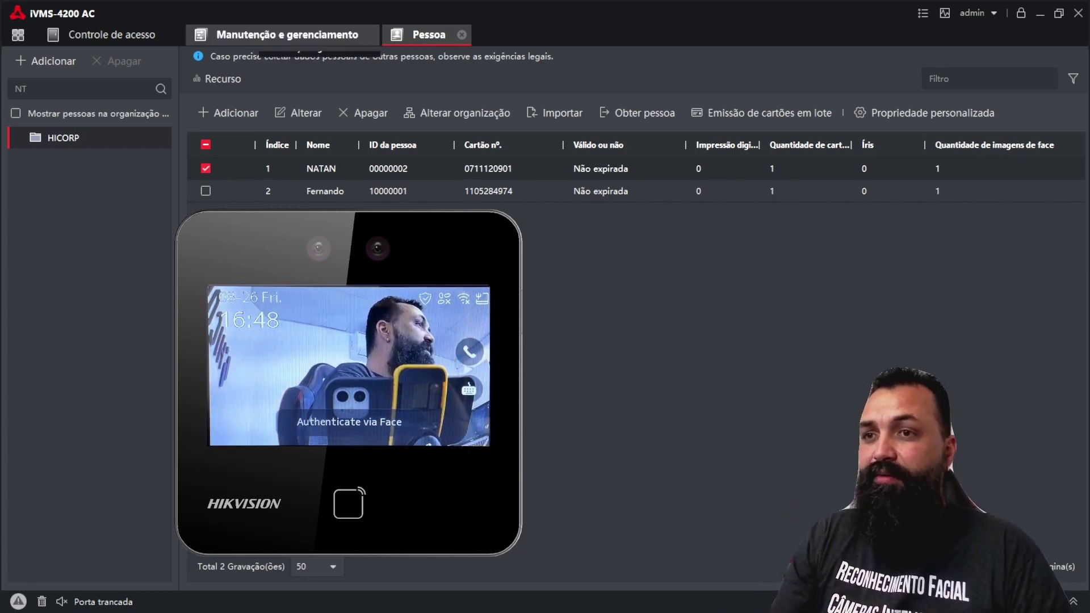
Step: Edit TESTE to include the second HICORP person and the 192.168.0.105 door, then save
left_click(116, 35)
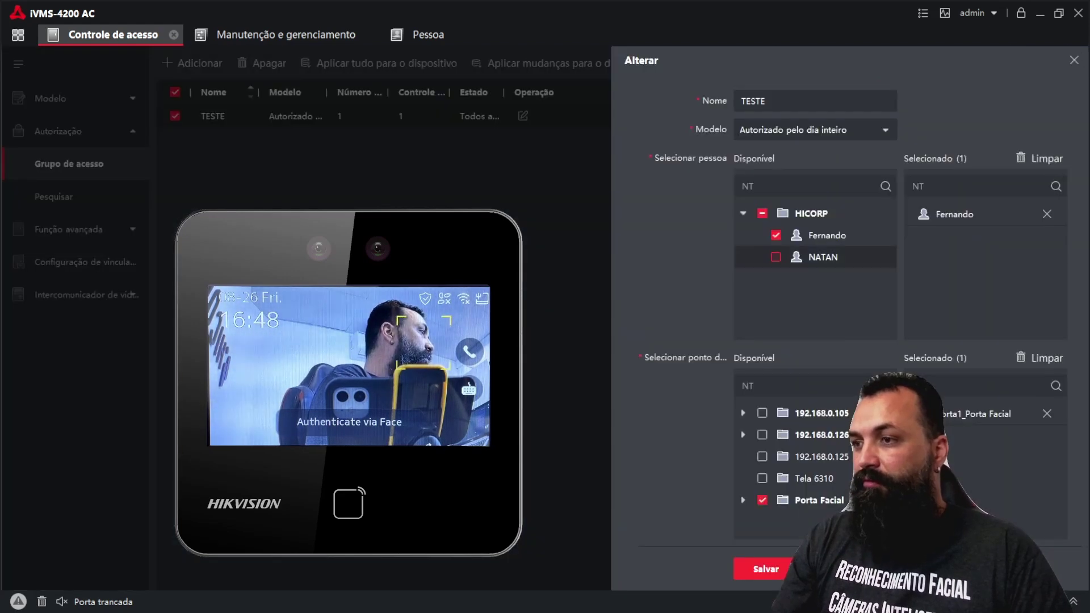
left_click(775, 257)
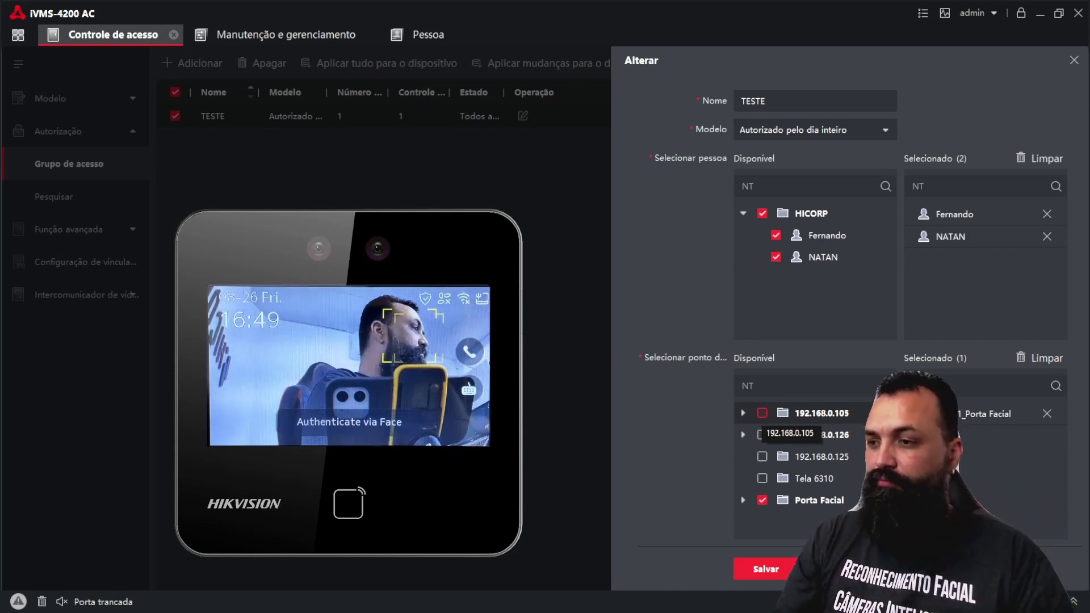
left_click(762, 413)
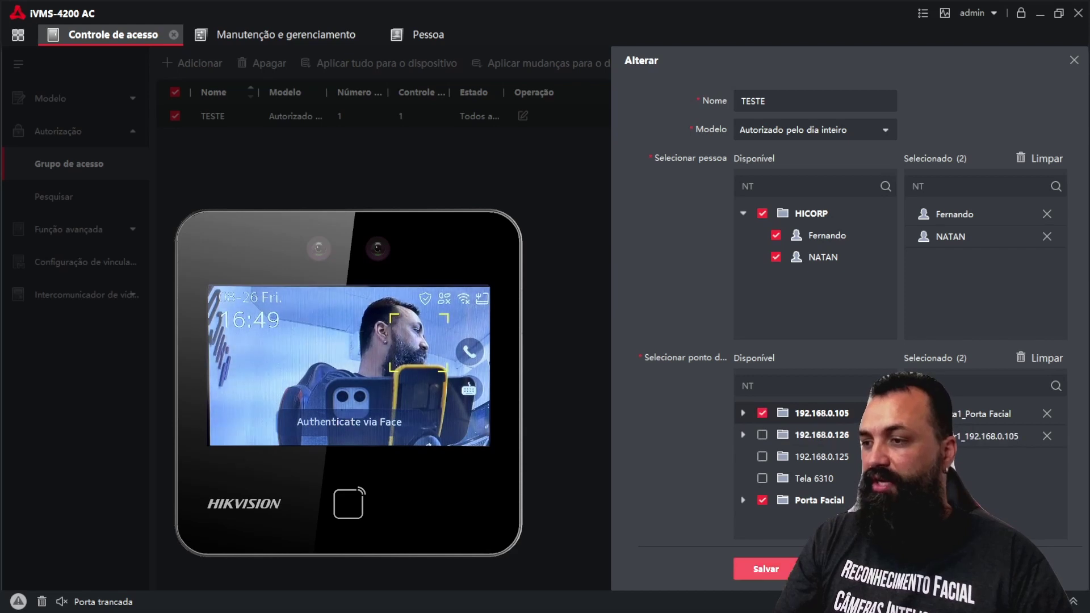
left_click(743, 413)
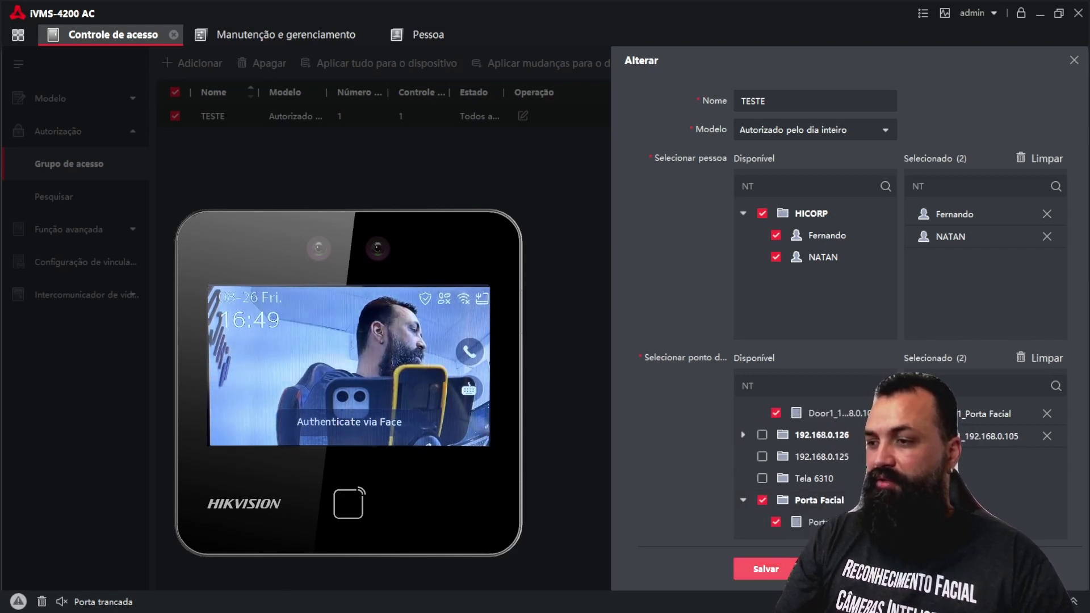
left_click(766, 569)
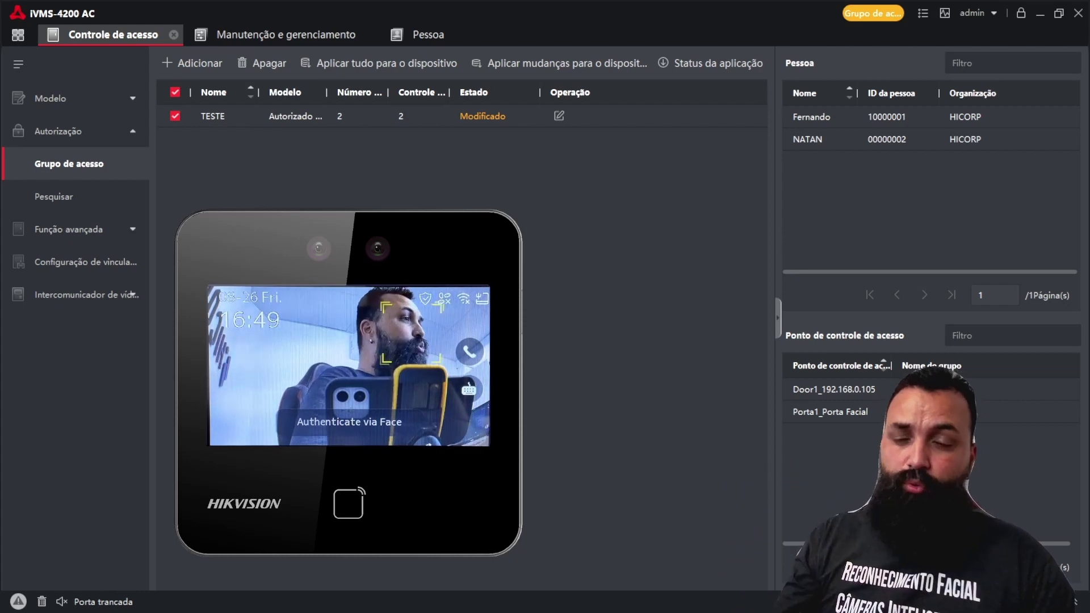
Step: Select the modified TESTE group and apply all of it to the devices
left_click(363, 115)
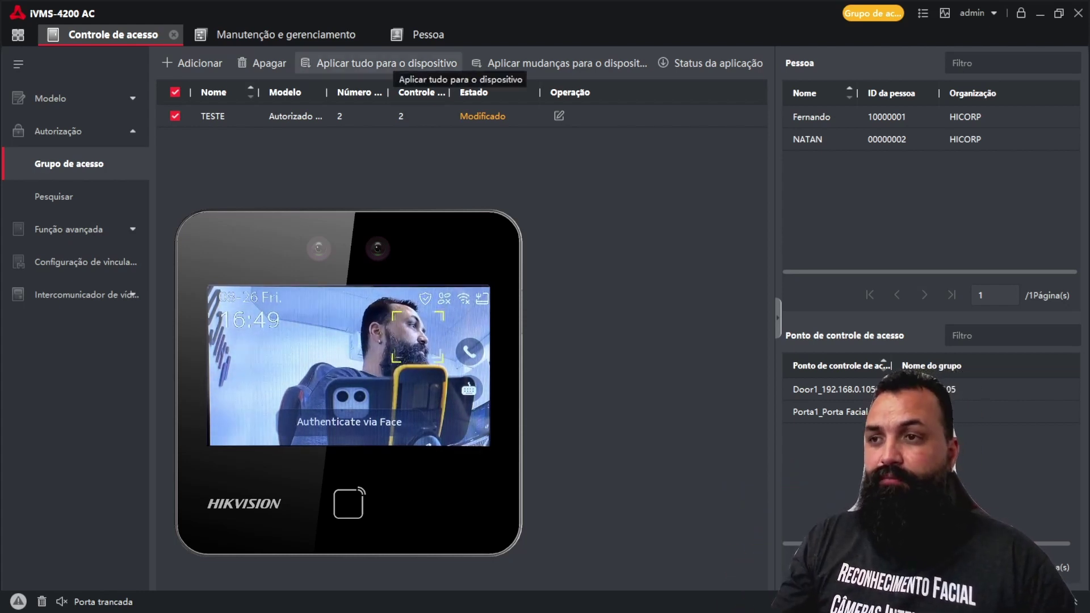
left_click(386, 63)
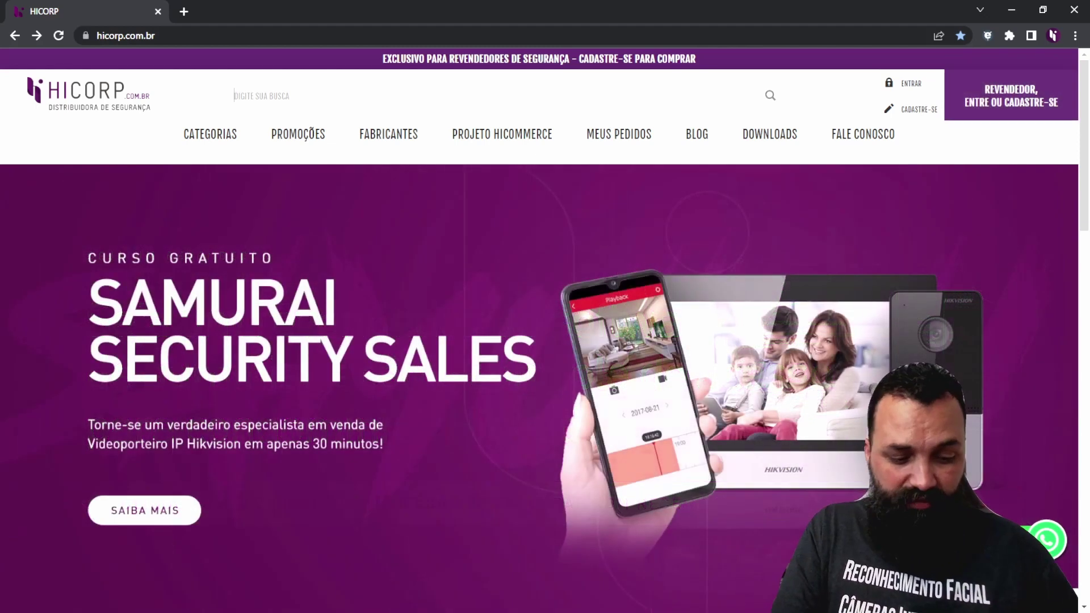
Step: Search HICORP for K1T343, open the DS-K1T343EWX product page, then hicommerce.com.br in a new tab
left_click(244, 96)
type("K1T343")
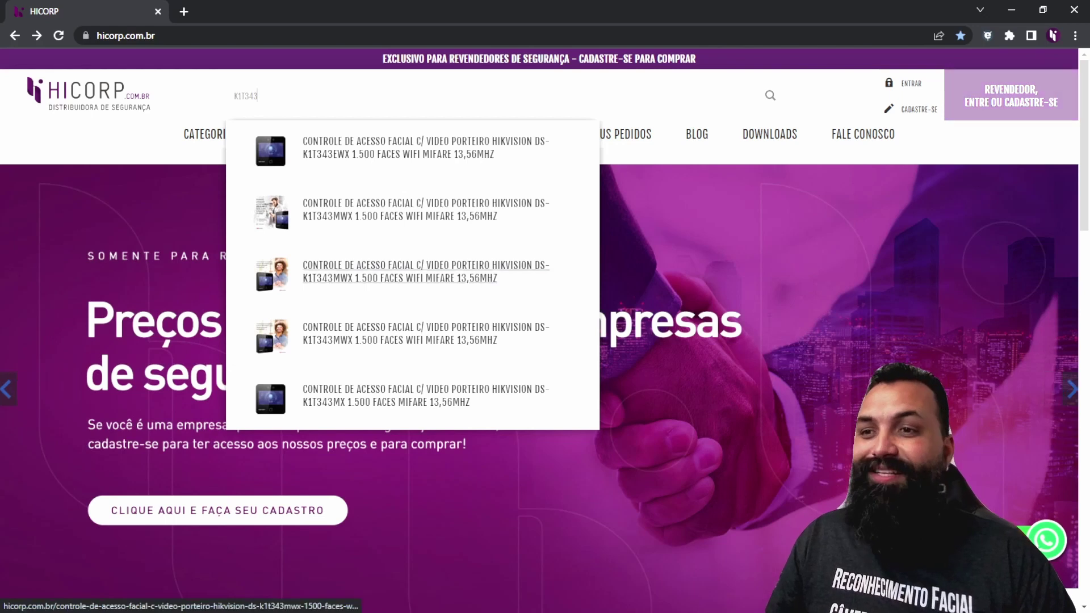
left_click(306, 146)
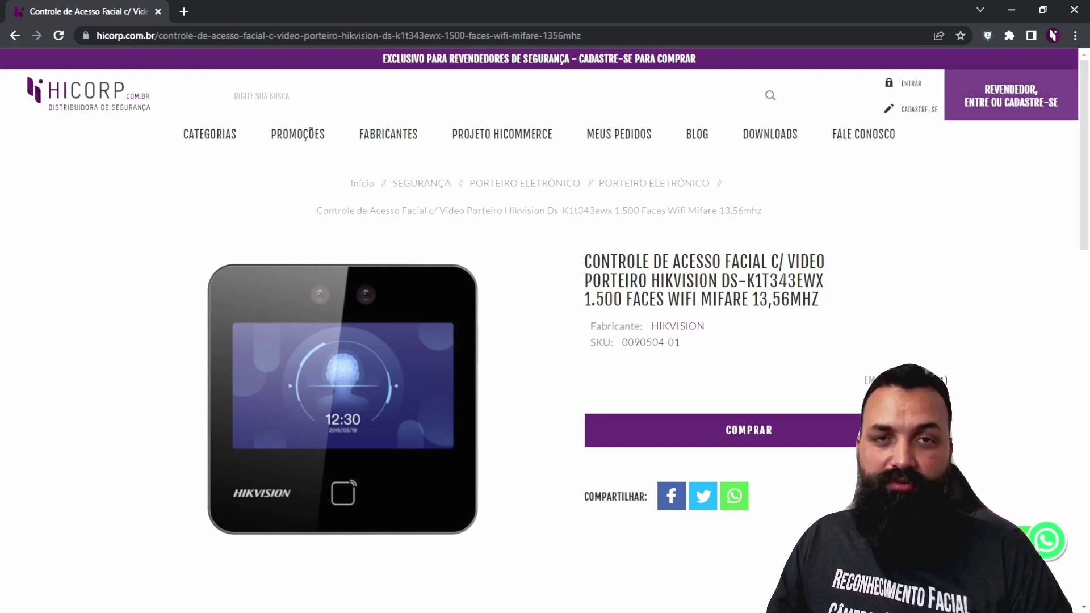
left_click(502, 134)
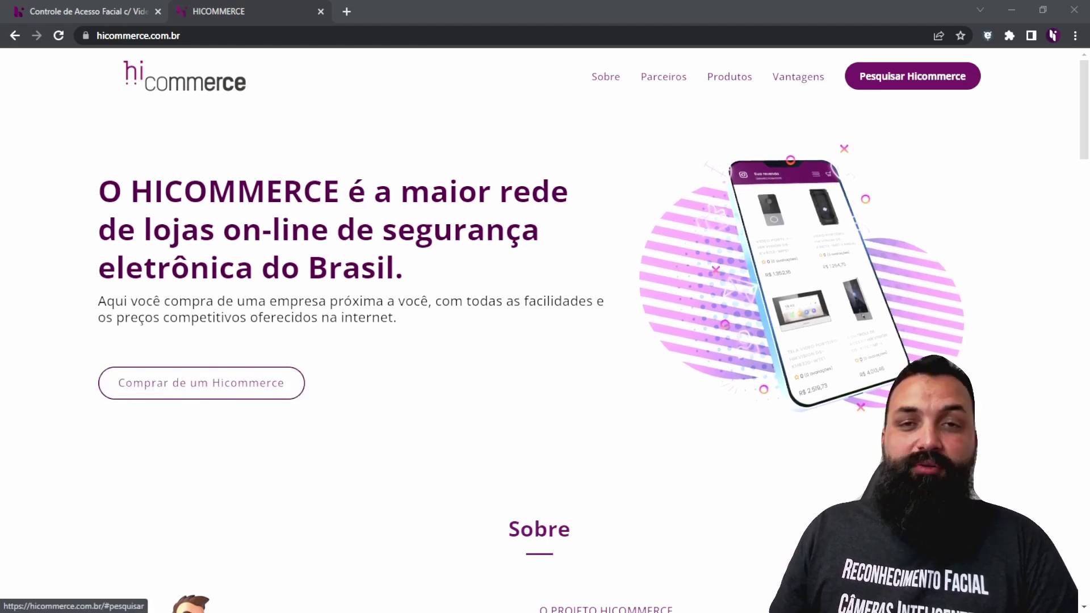
Step: In 'Encontre o Hicommerce', choose Estado São Paulo and Cidade São Paulo, then list nearby stores
left_click(201, 382)
left_click(749, 414)
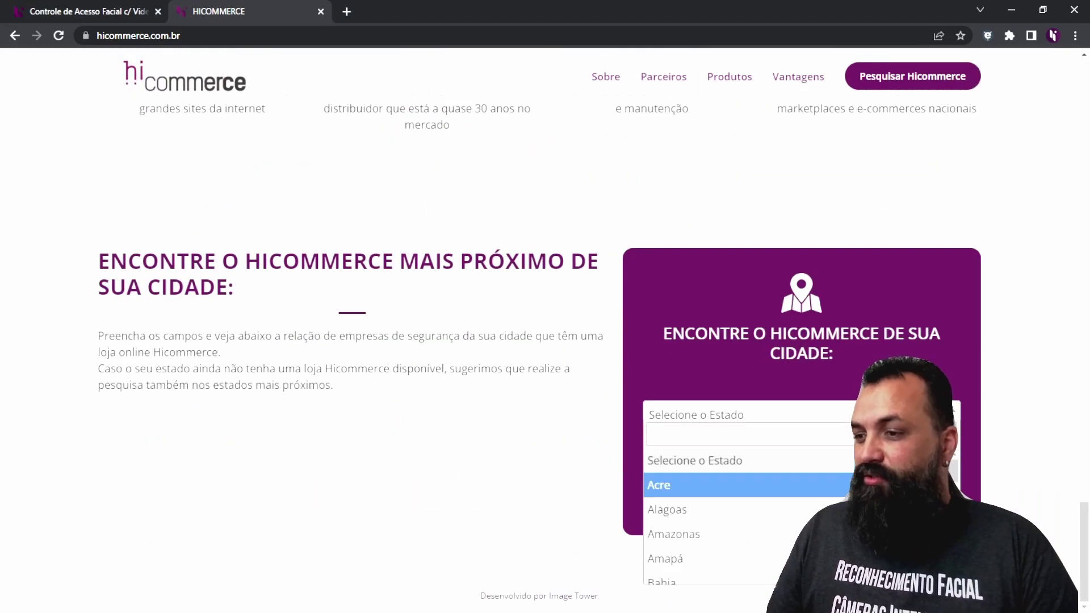
scroll(744, 516, "down", 10)
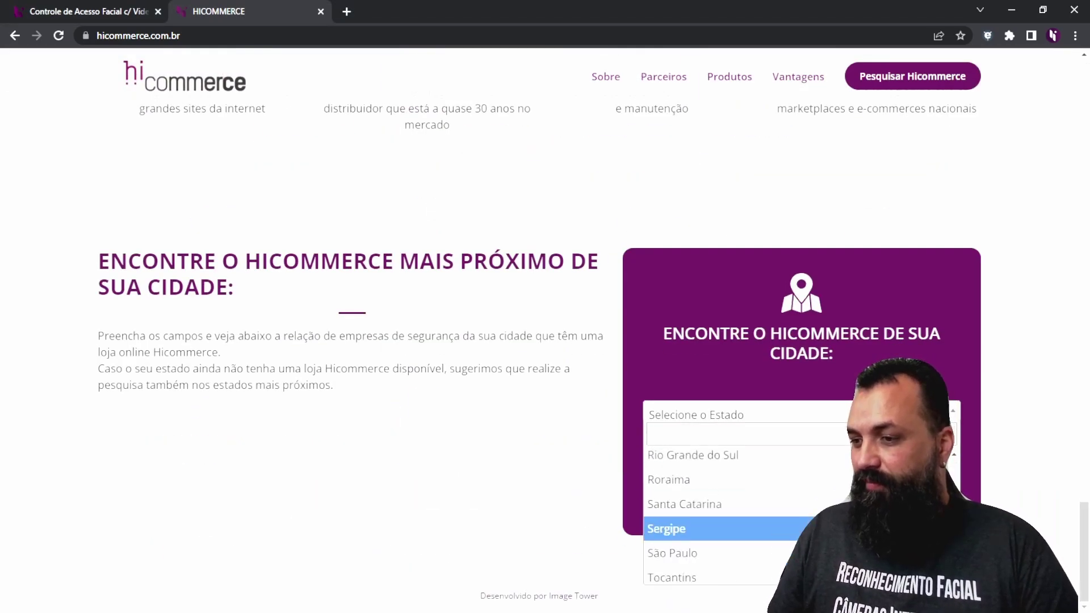
left_click(672, 553)
left_click(737, 450)
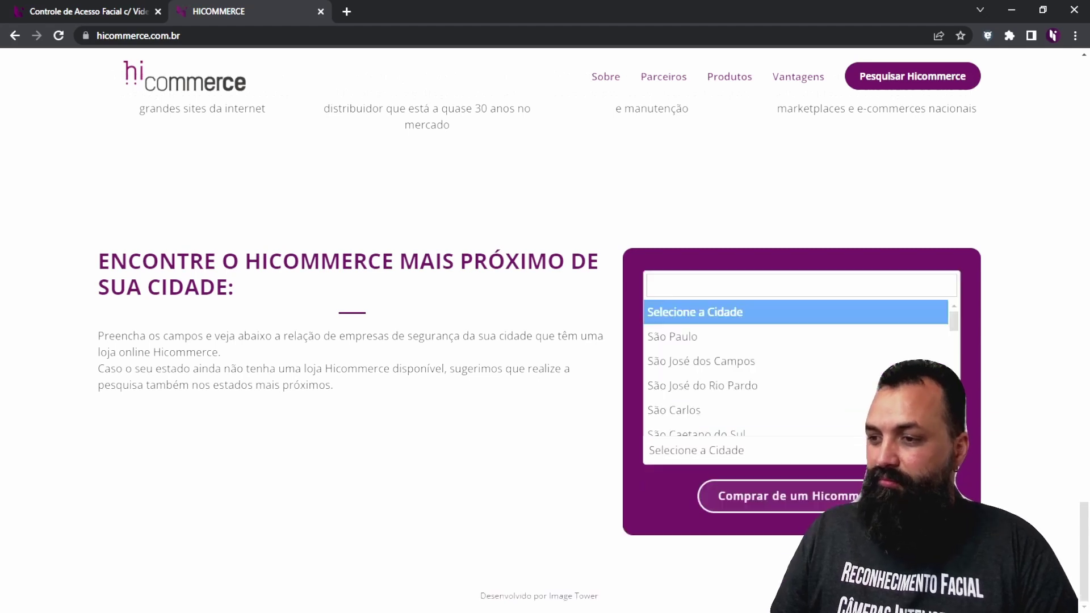
left_click(672, 336)
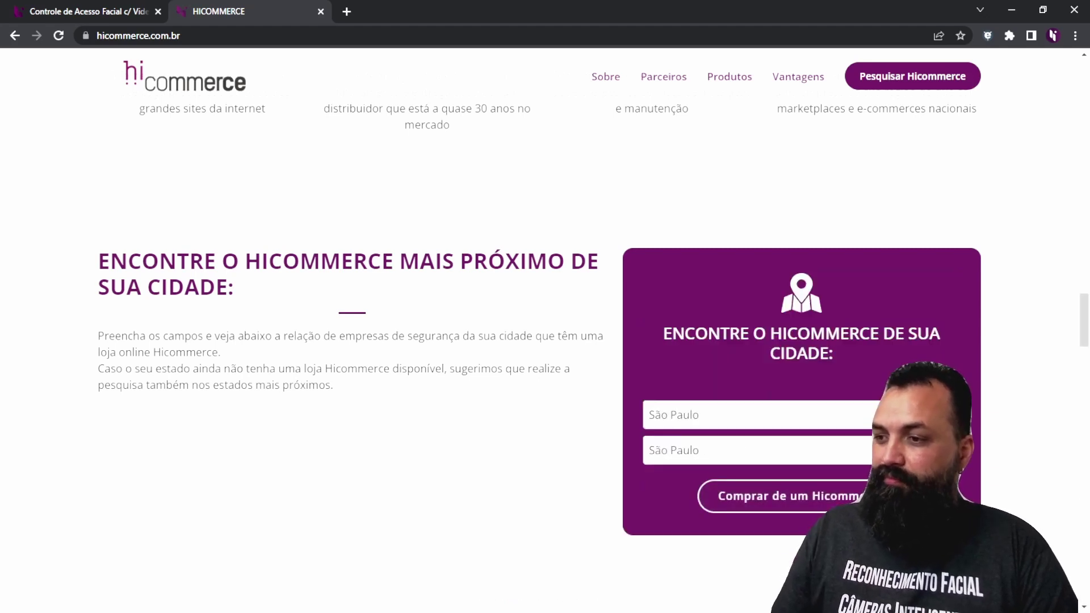
left_click(733, 496)
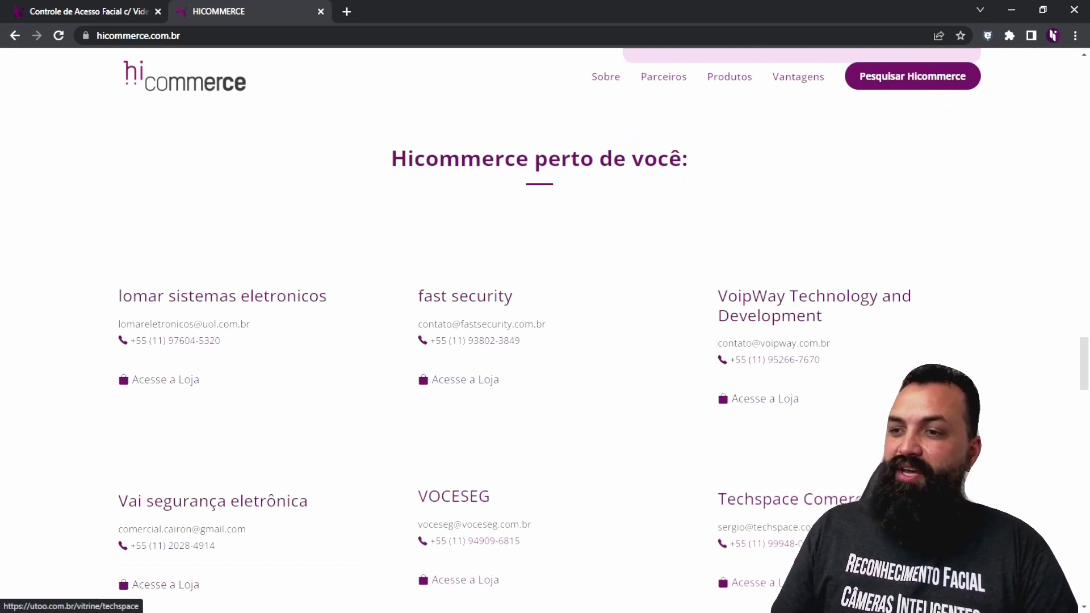
scroll(544, 330, "down", 2)
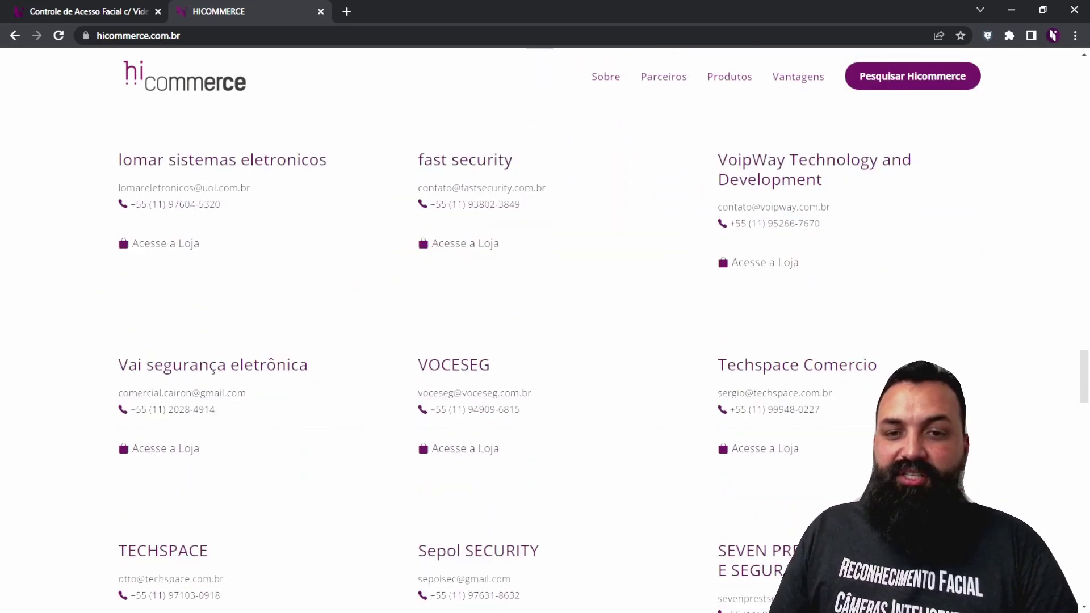